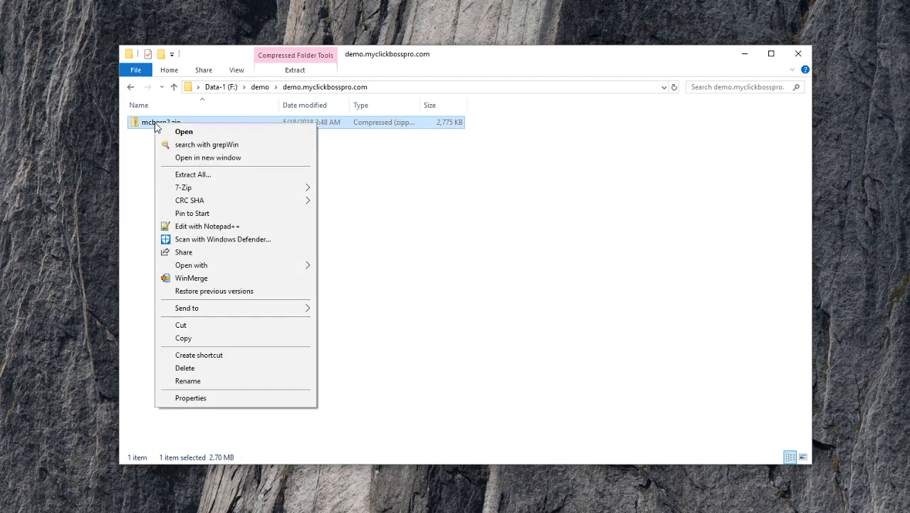
Extract mcbpro2.zip to an mcbpro2 folder, open it, and select installation-manual.pdf
mouse_move(196, 190)
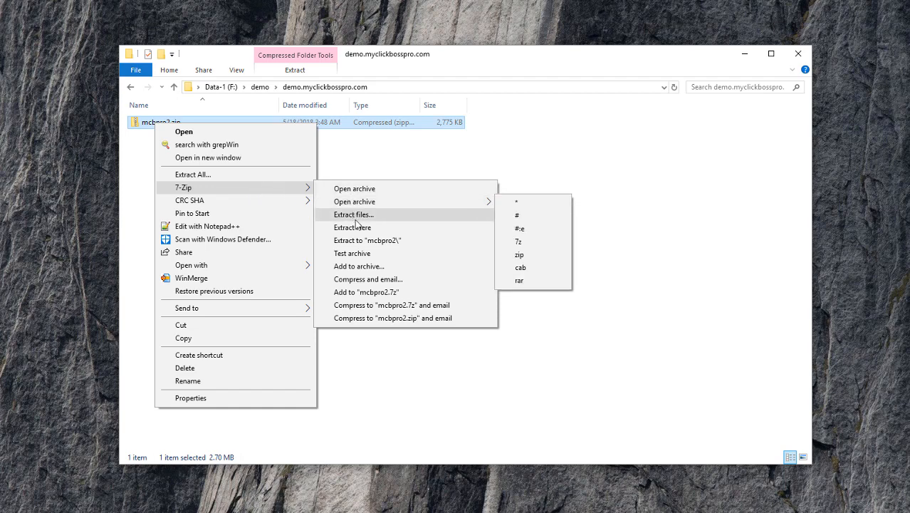
click(367, 241)
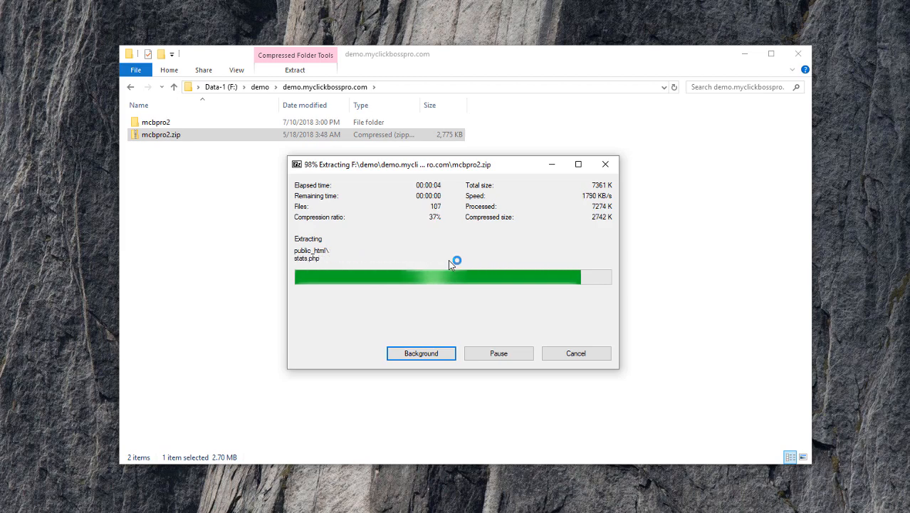
double_click(182, 124)
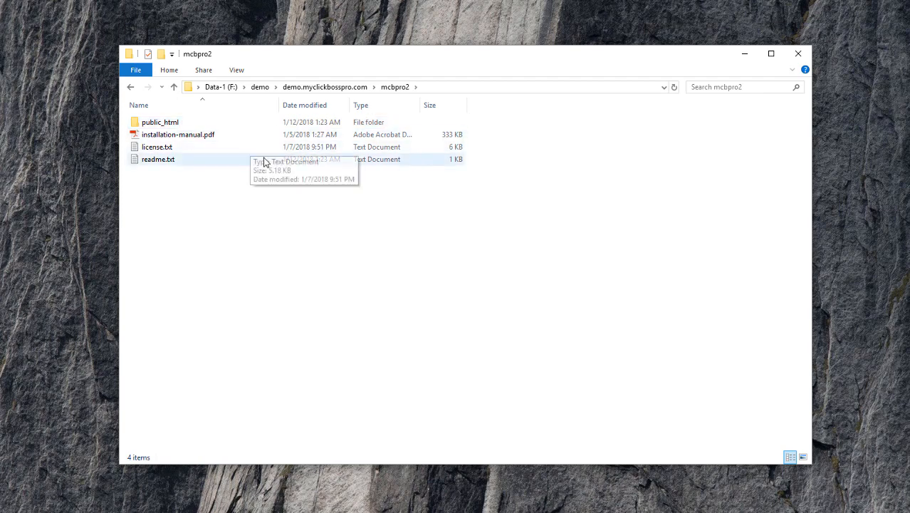
click(202, 136)
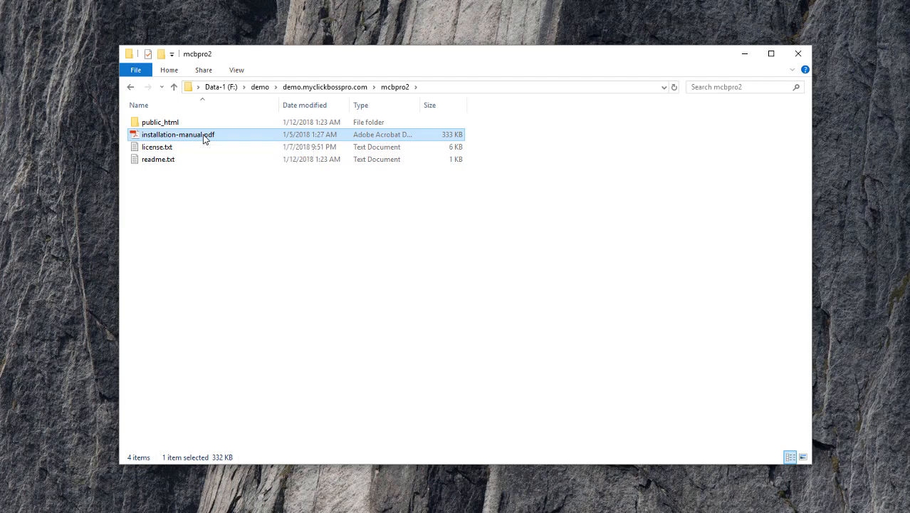
Open installation-manual.pdf in Acrobat Reader and skim its opening pages
double_click(204, 138)
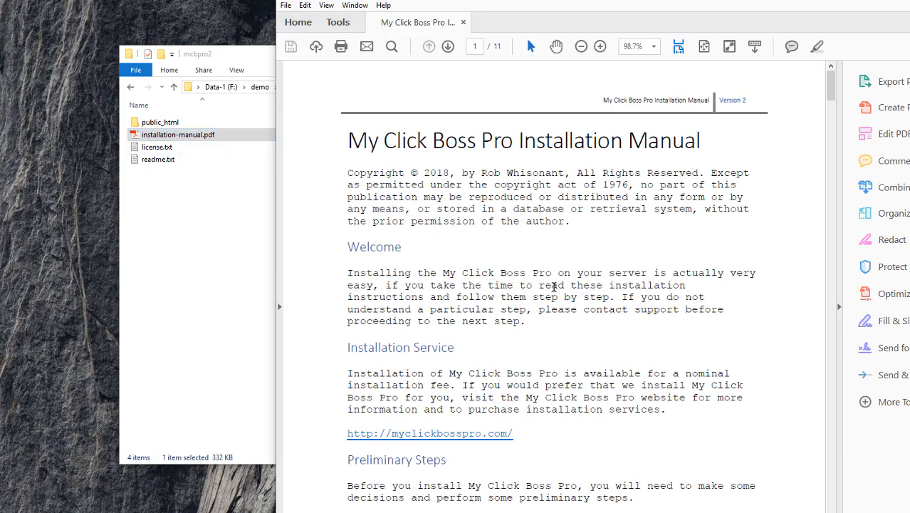
scroll(587, 282, down, 3)
scroll(588, 283, down, 20)
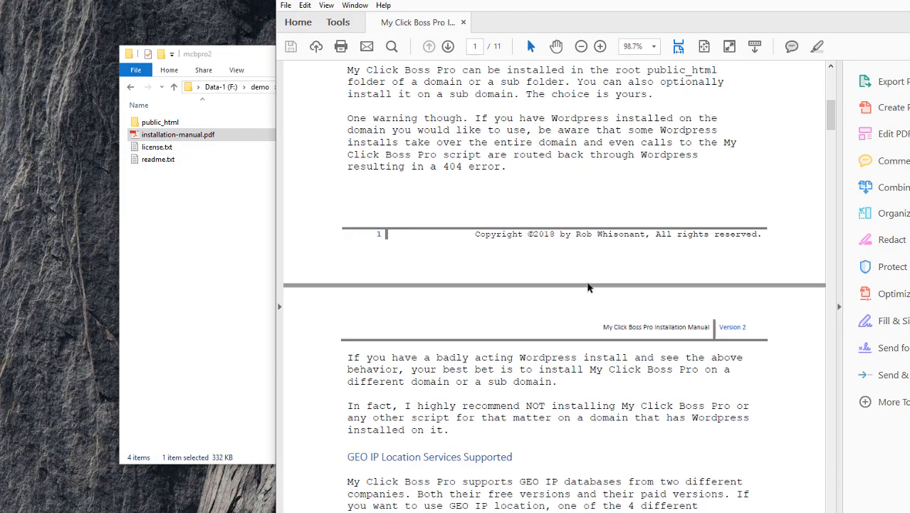
scroll(587, 283, down, 3)
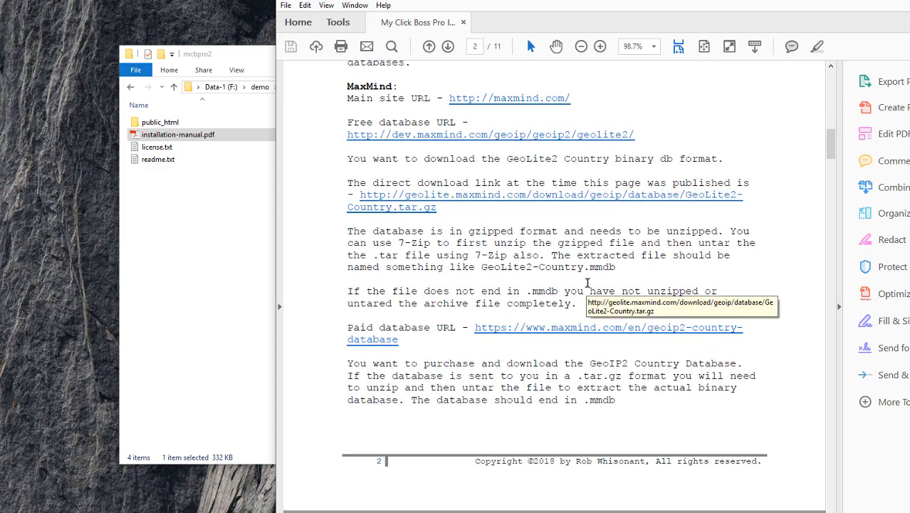
scroll(588, 283, up, 10)
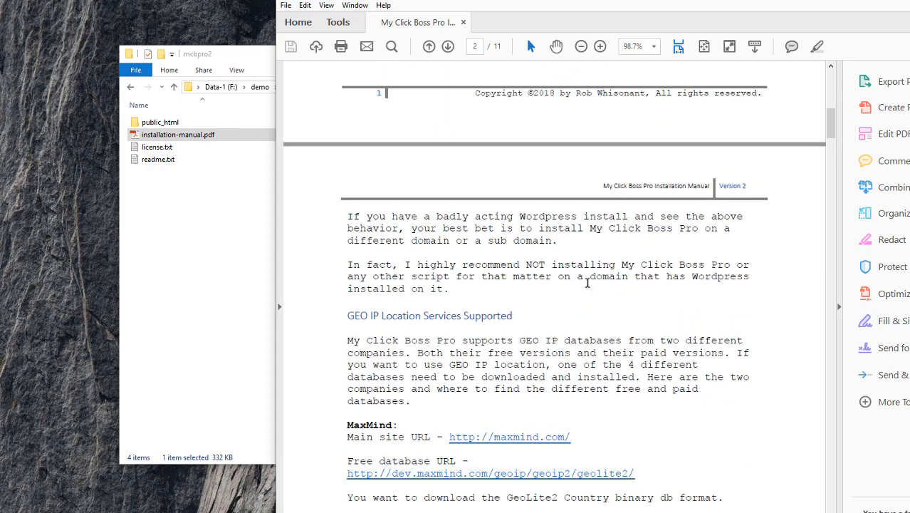
click(194, 245)
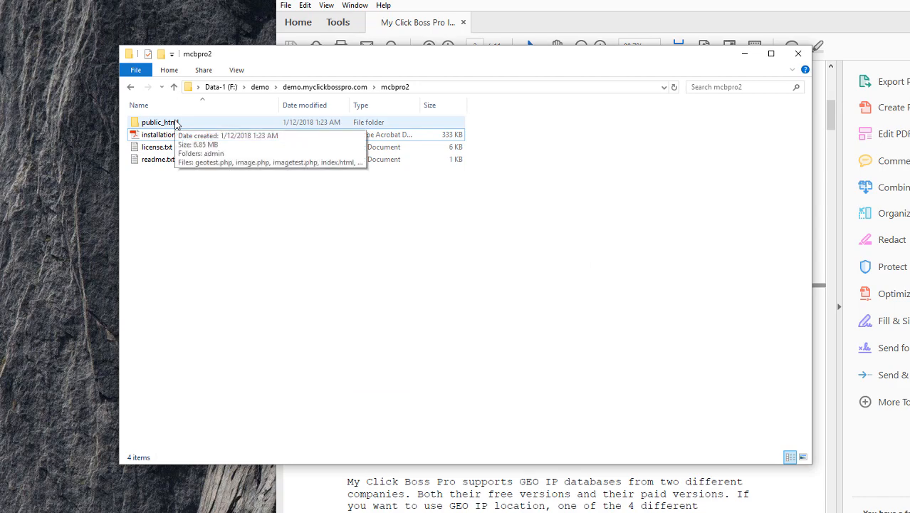
click(548, 32)
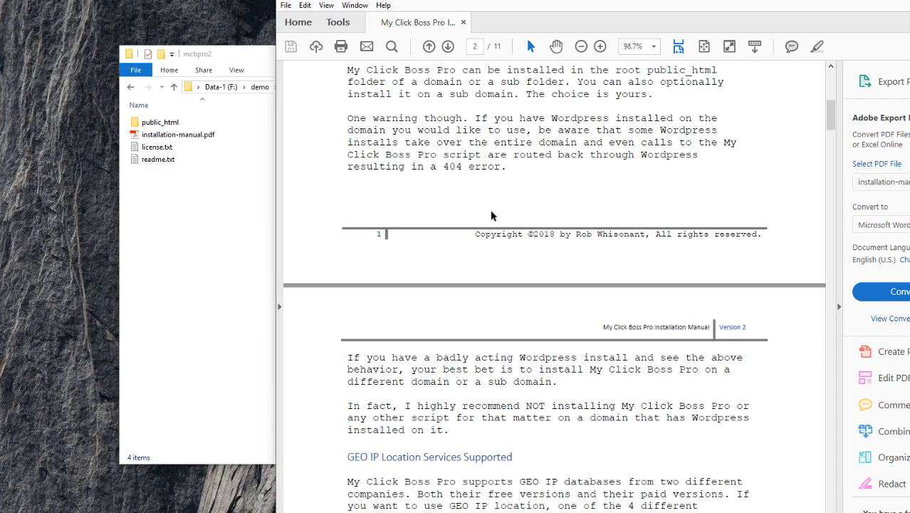
Scroll the manual down to the GEO IP Location Services MaxMind section on page 2
scroll(502, 212, up, 3)
scroll(502, 213, up, 5)
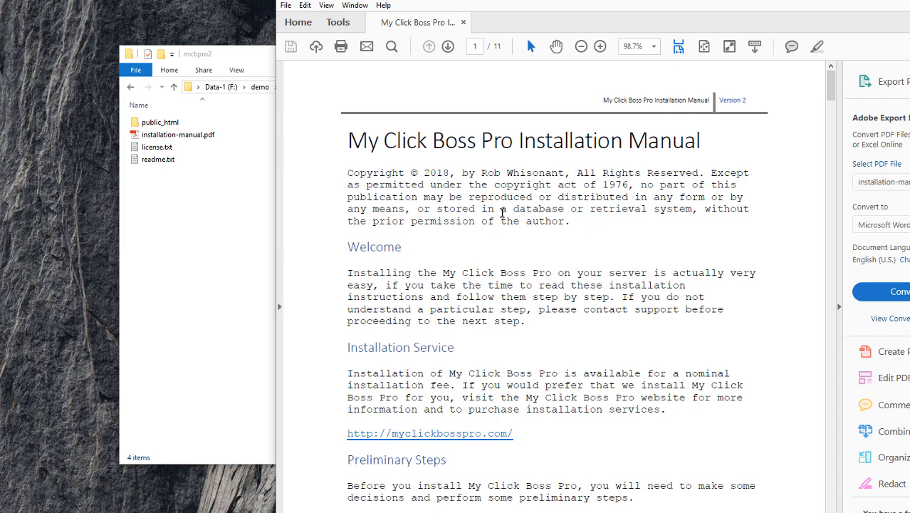
scroll(503, 212, down, 2)
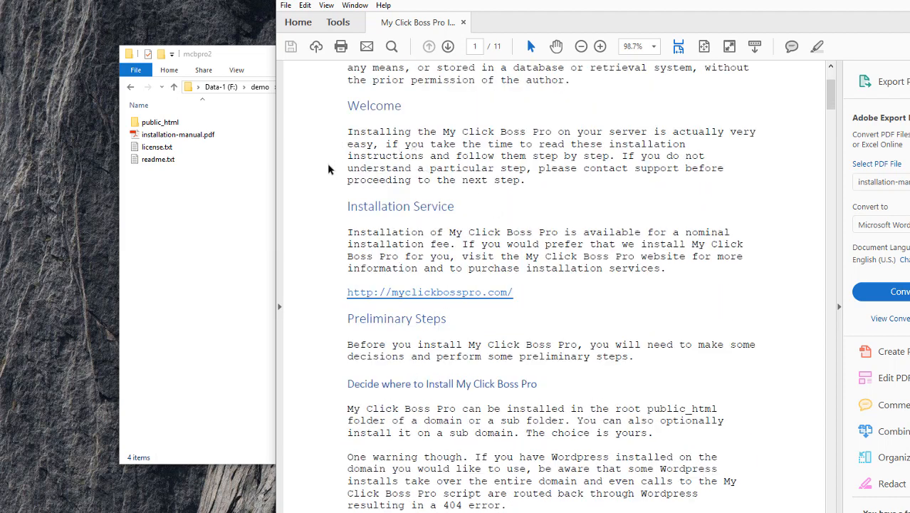
scroll(322, 194, down, 1)
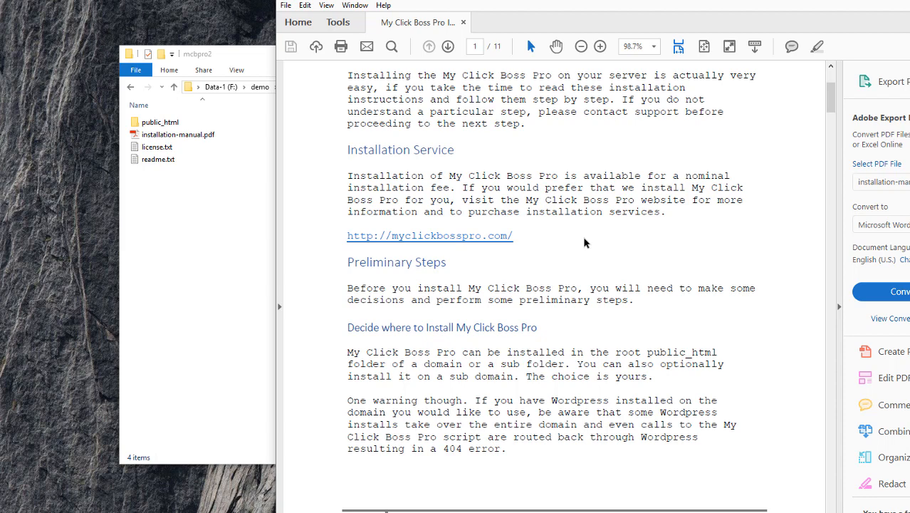
scroll(584, 243, down, 3)
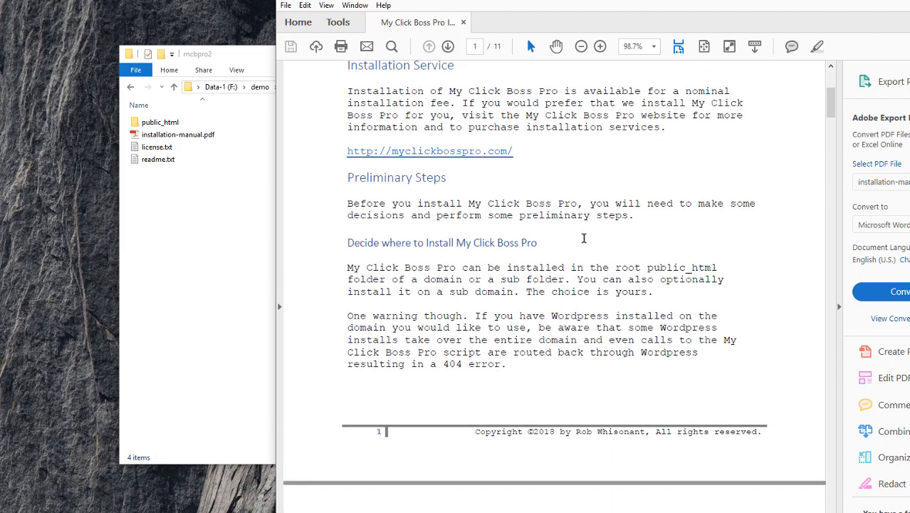
scroll(584, 239, down, 1)
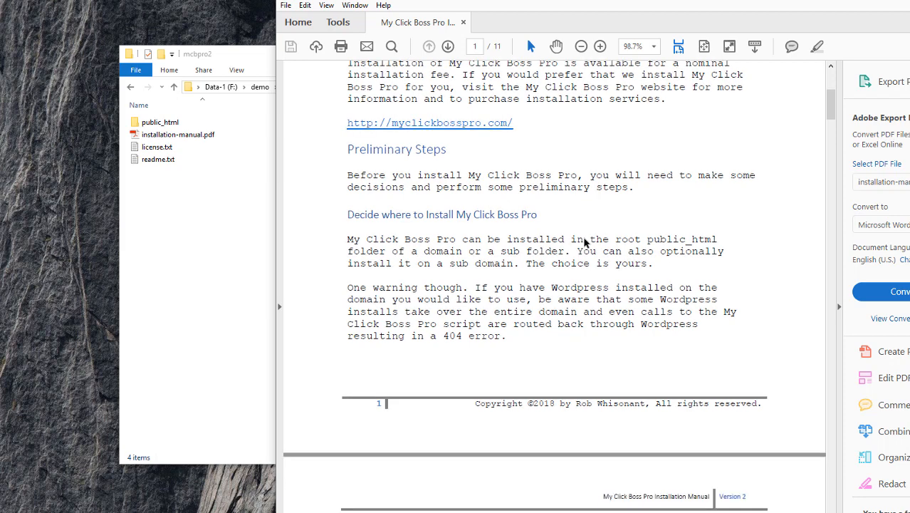
scroll(584, 242, down, 10)
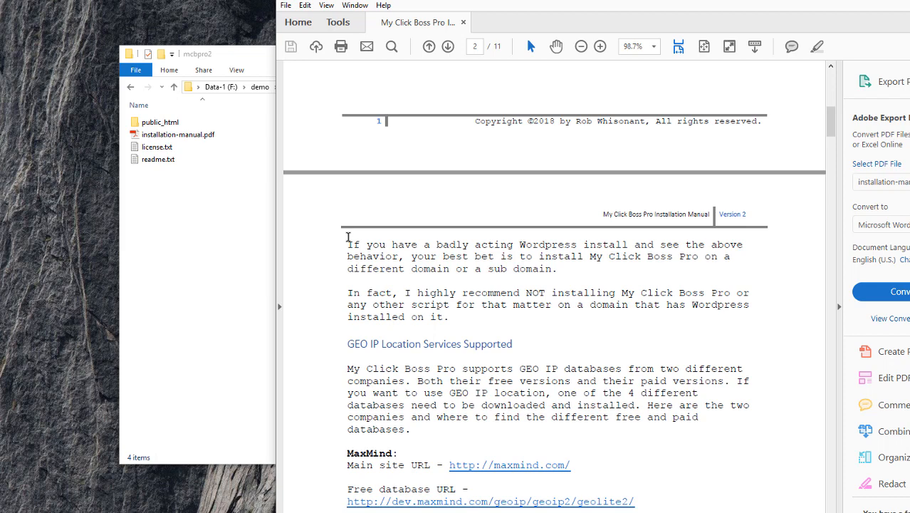
scroll(339, 269, down, 3)
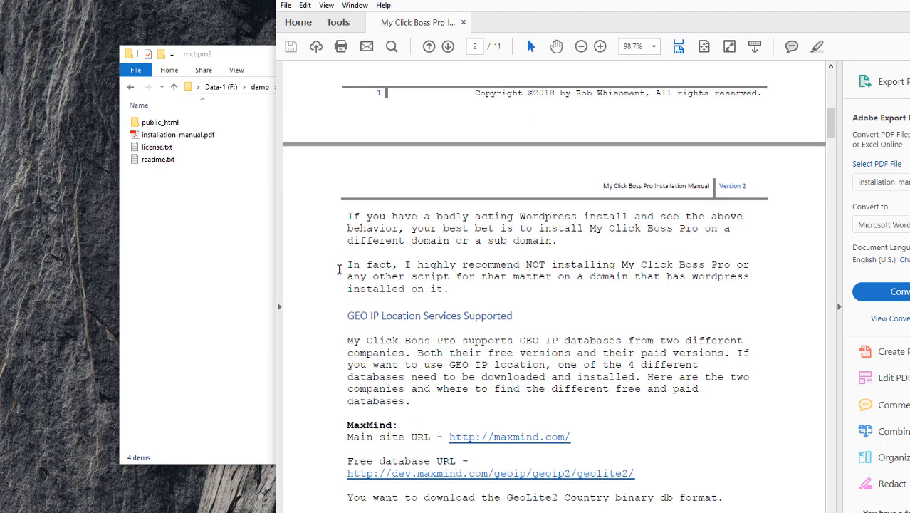
scroll(339, 269, down, 4)
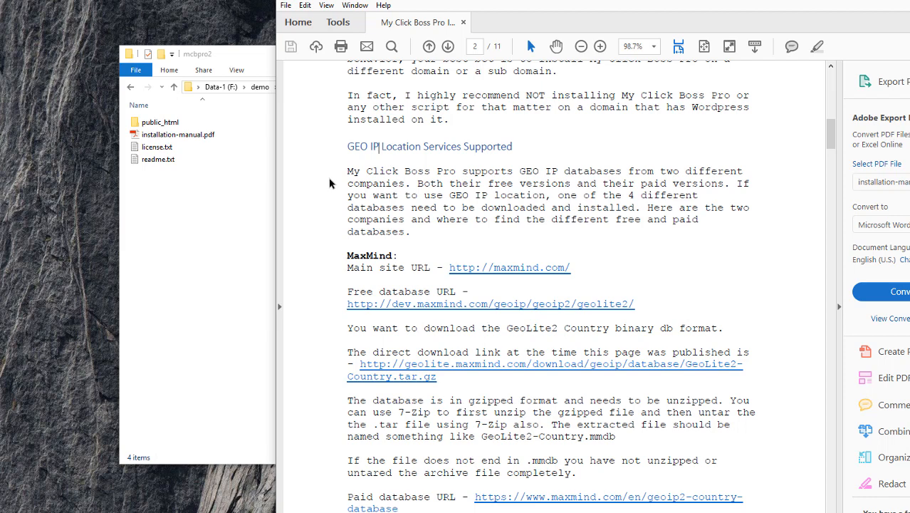
scroll(328, 189, down, 2)
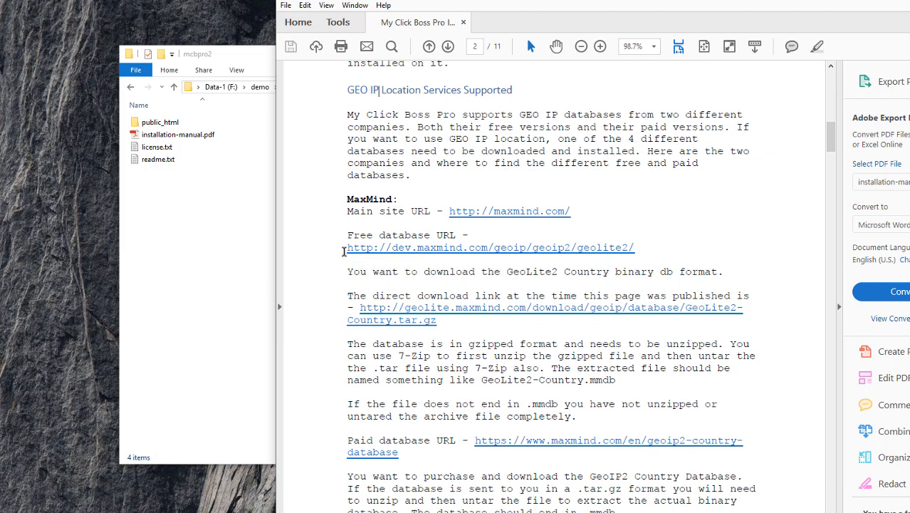
Select the direct GeoLite2 Country download link under MaxMind in the manual
drag(343, 250, 645, 247)
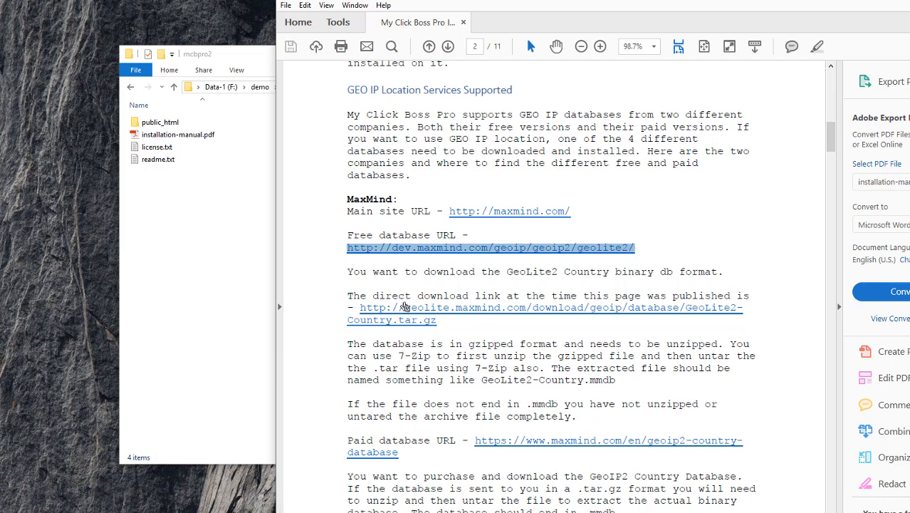
click(322, 308)
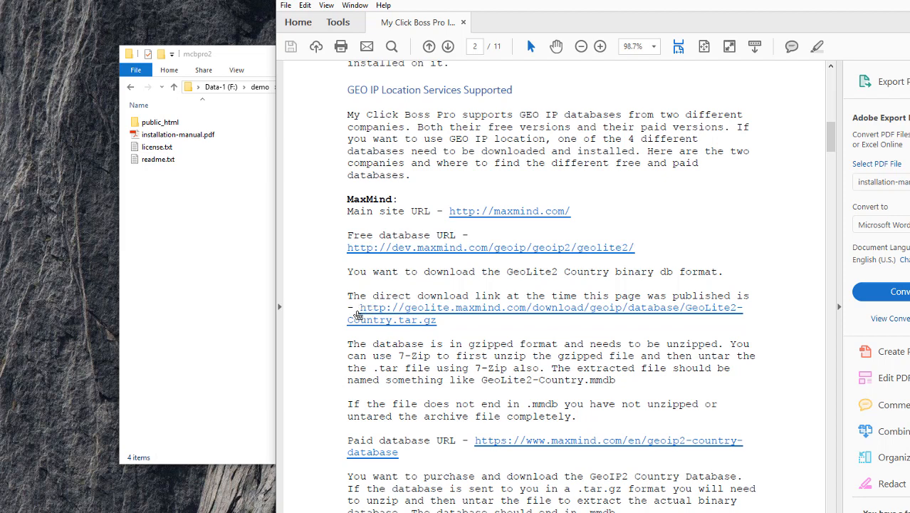
drag(357, 311, 435, 320)
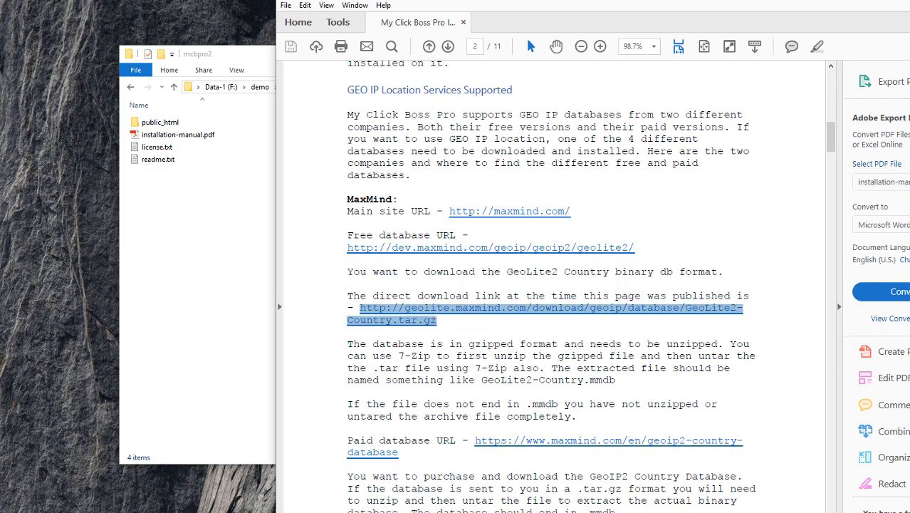
mouse_move(250, 512)
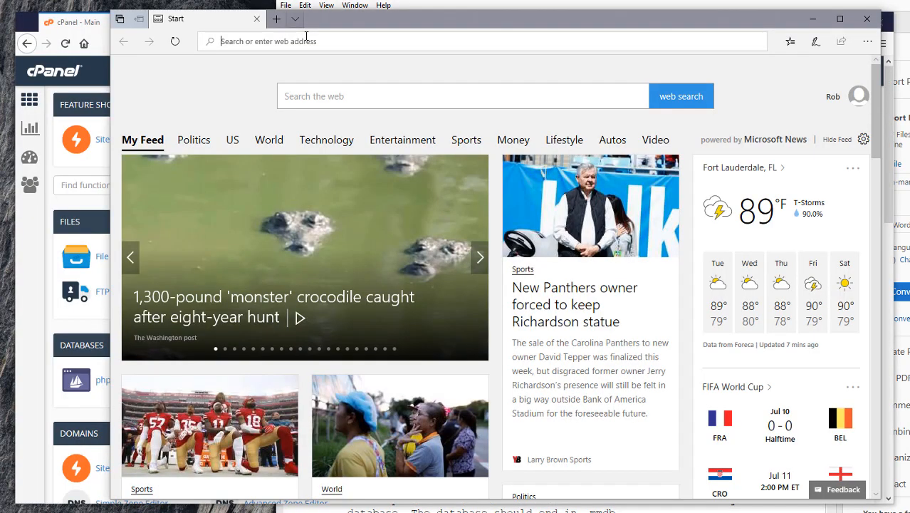
Download GeoLite2-Country_20180703.tar.gz from the pasted link in Edge, then close Edge
text(http://geolite.maxmind.com/download/geoip/database/GeoLite2-Country.tar.gz)
key(Return)
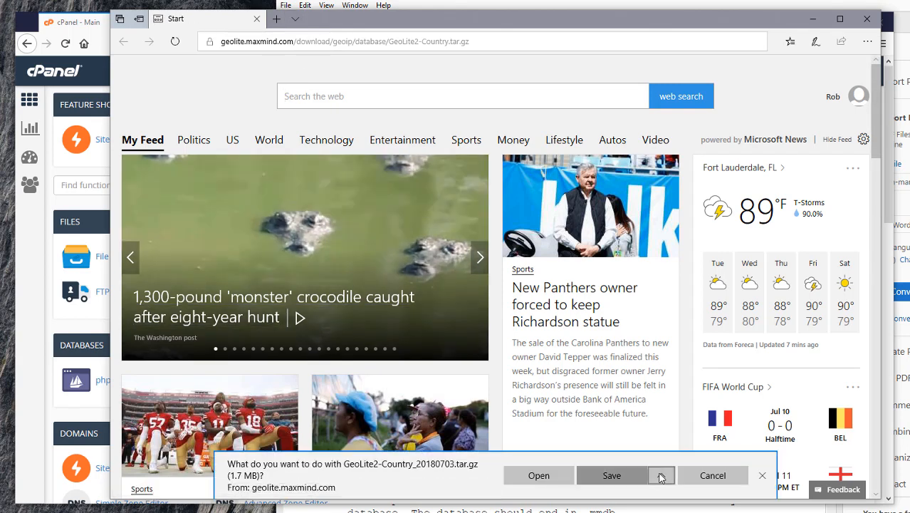
click(661, 478)
click(643, 457)
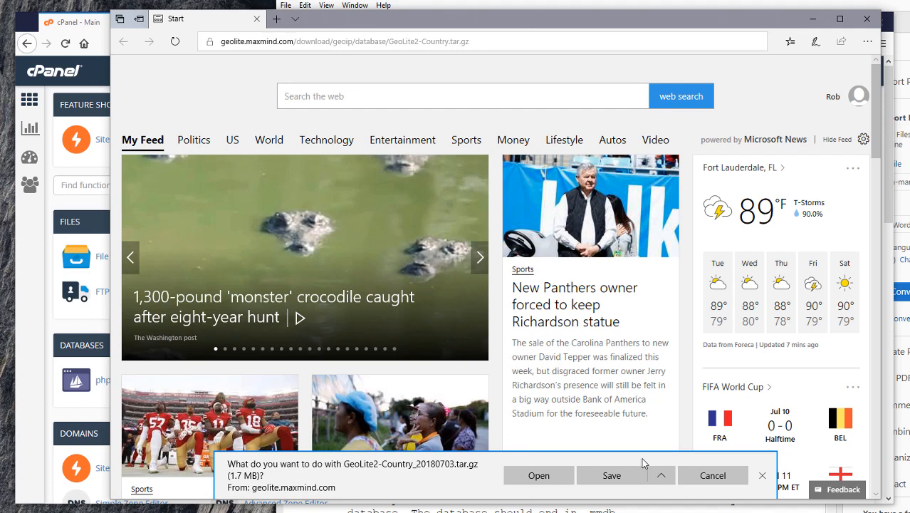
click(865, 19)
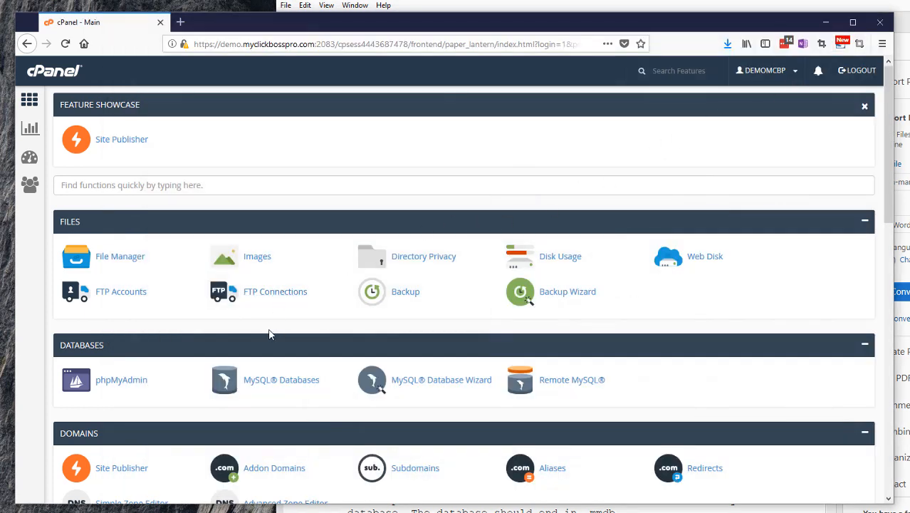
In demo.myclickbosspro.com, extract the GeoLite2 .tar.gz archive into its own folder with 7-Zip
mouse_move(192, 512)
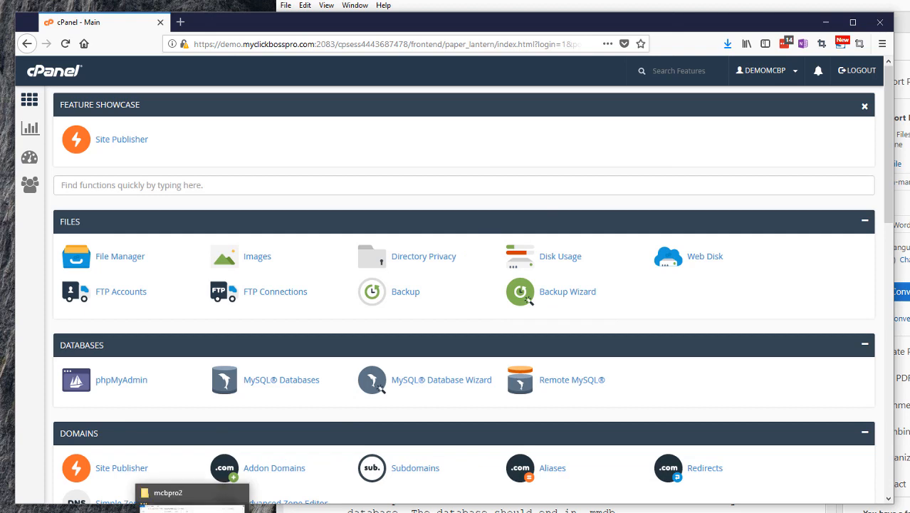
click(192, 508)
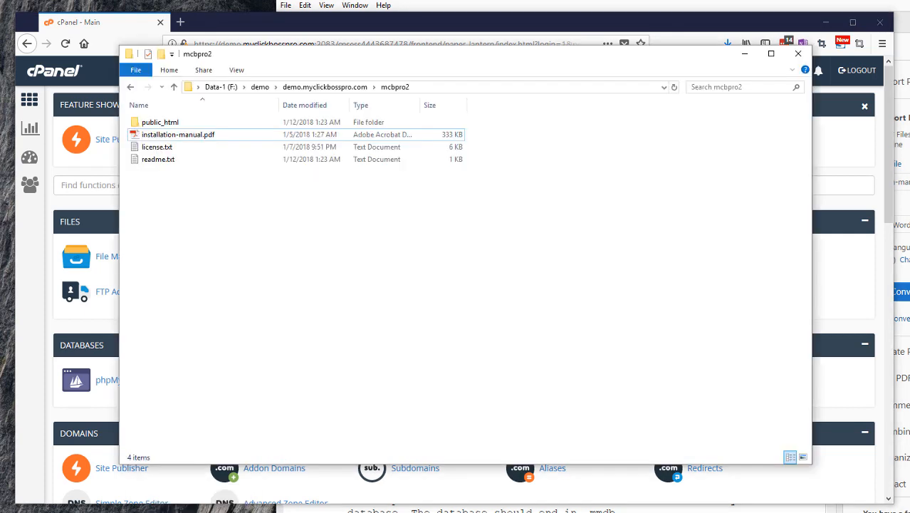
drag(330, 63, 364, 79)
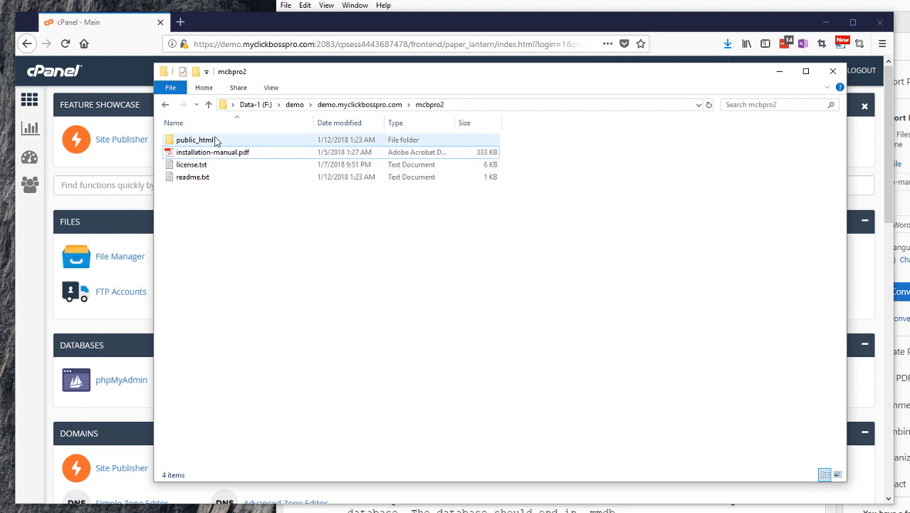
click(334, 104)
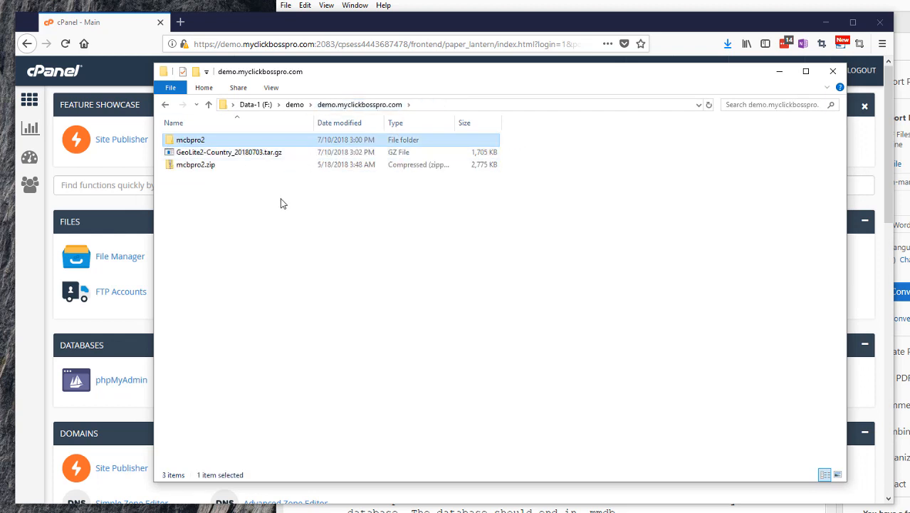
right_click(205, 154)
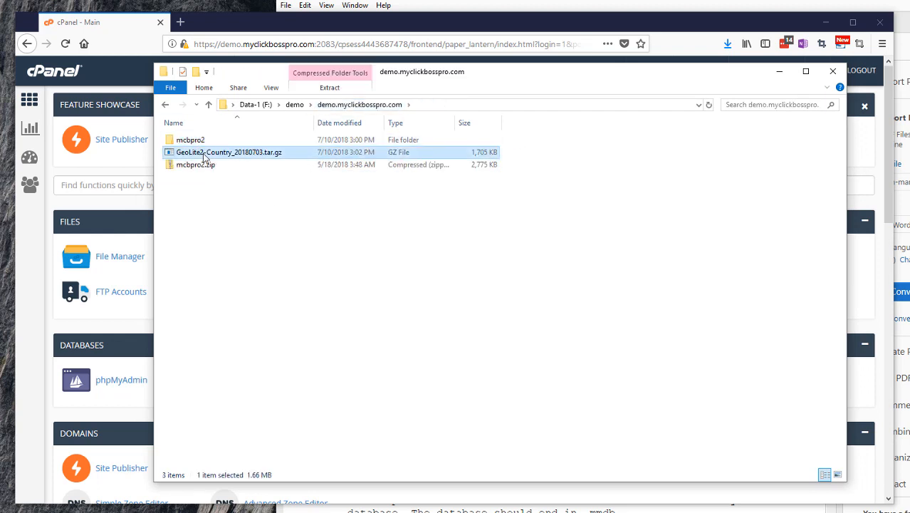
mouse_move(265, 192)
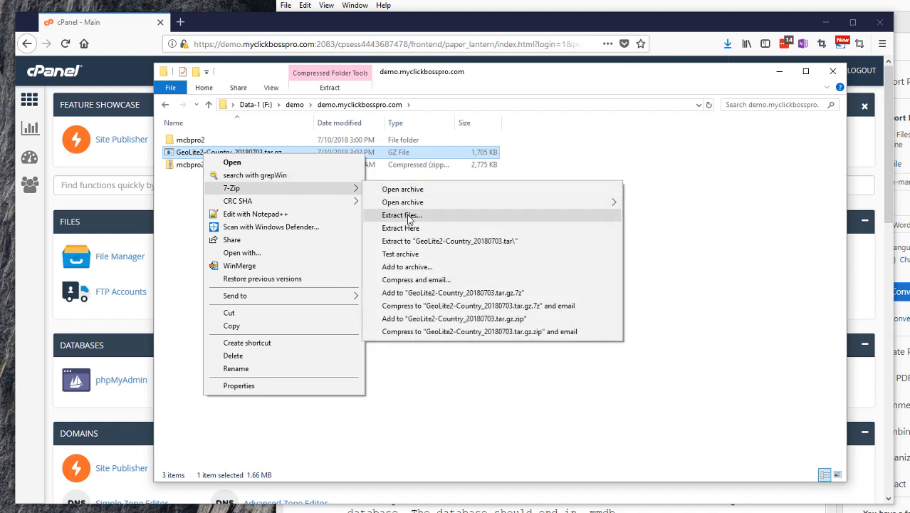
click(416, 243)
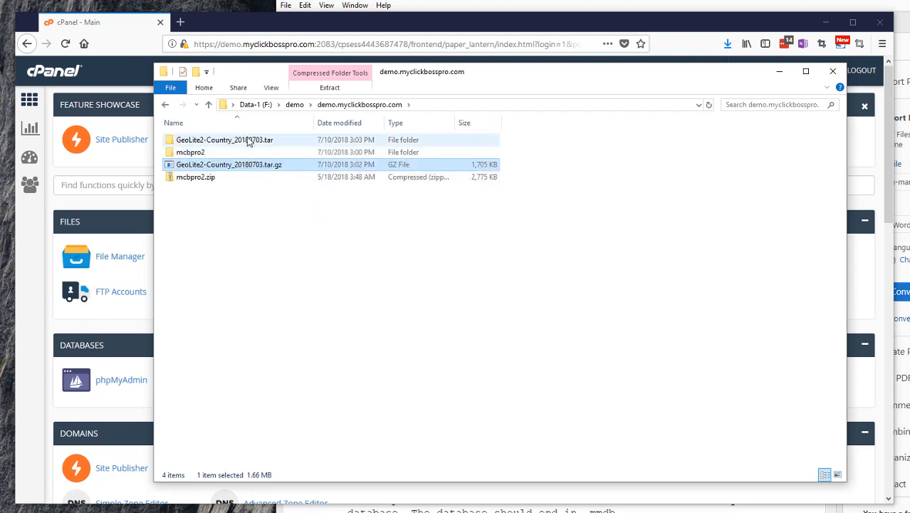
Open the extracted folder and unpack the inner TAR file there with 7-Zip Extract Here
click(249, 141)
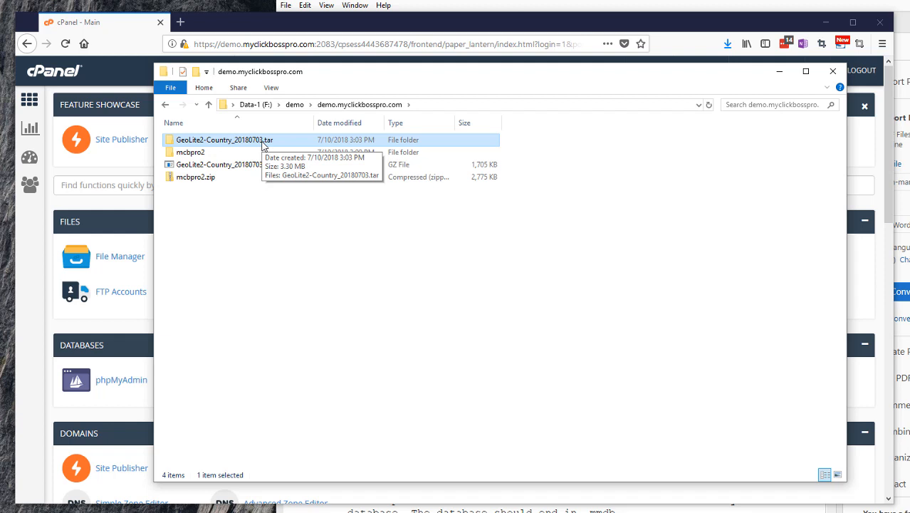
double_click(262, 141)
click(250, 141)
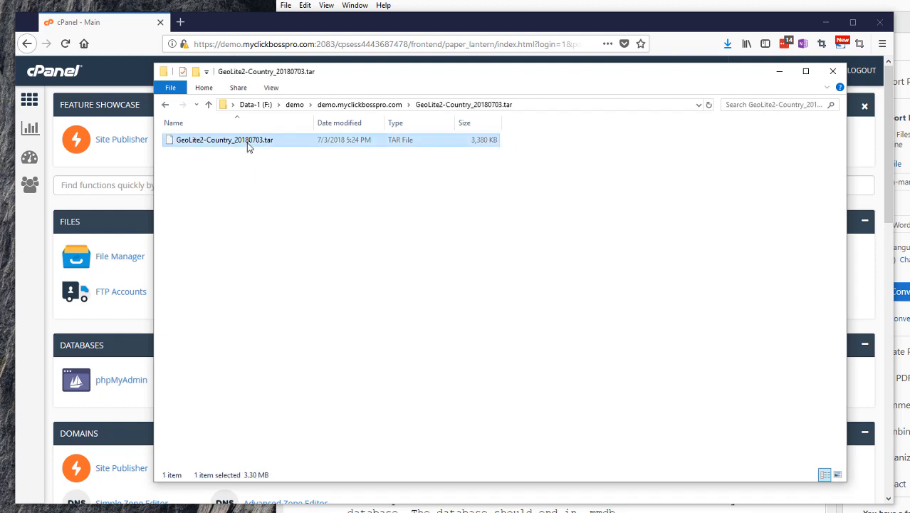
right_click(248, 146)
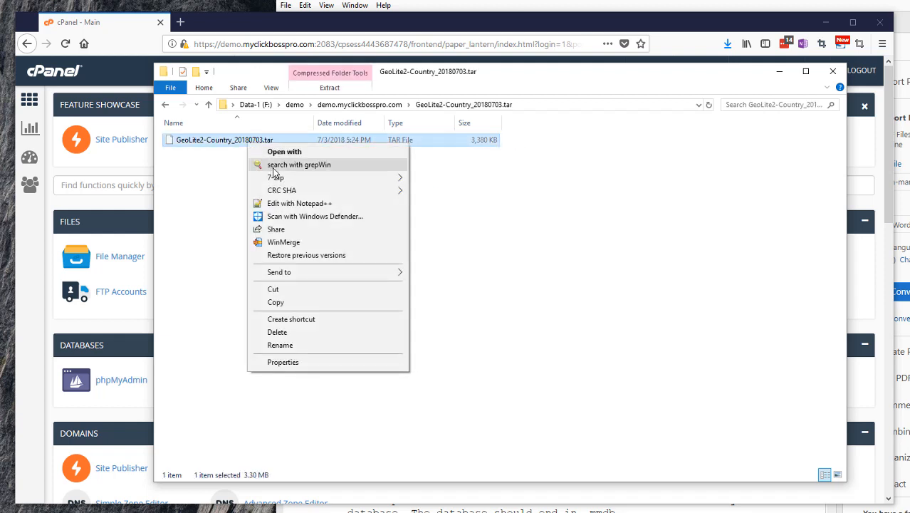
mouse_move(361, 183)
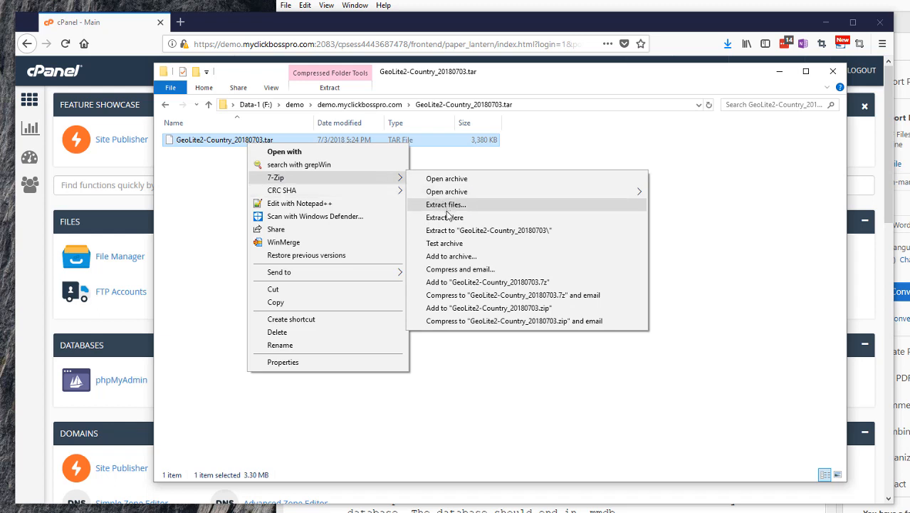
click(446, 219)
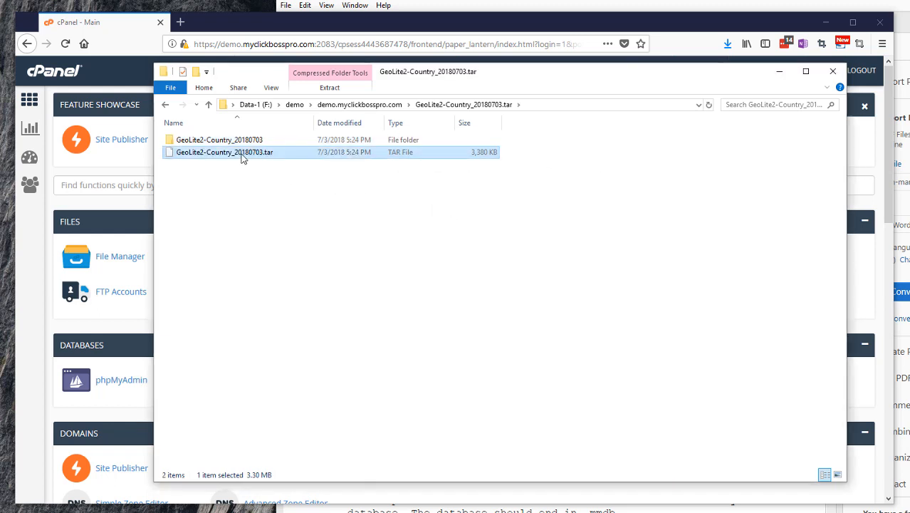
Copy GeoLite2-Country.mmdb from the unpacked folder and return to demo.myclickbosspro.com
double_click(231, 143)
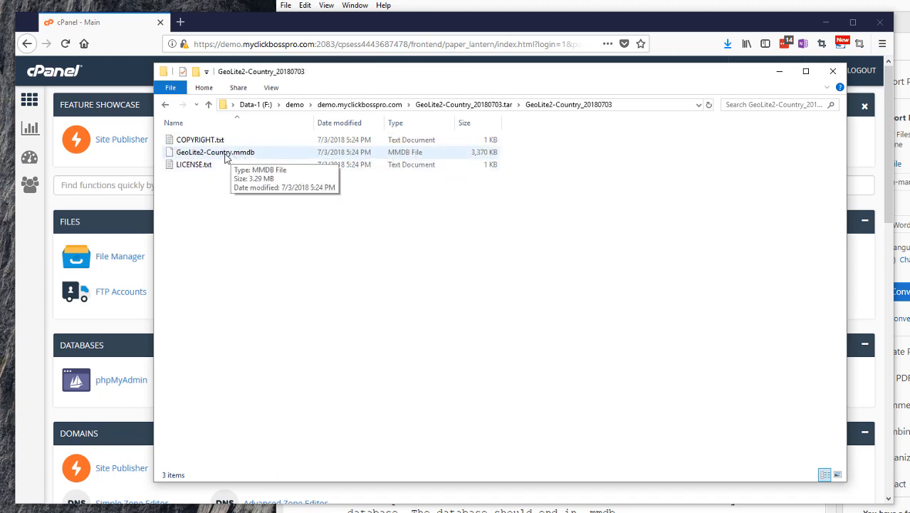
click(226, 158)
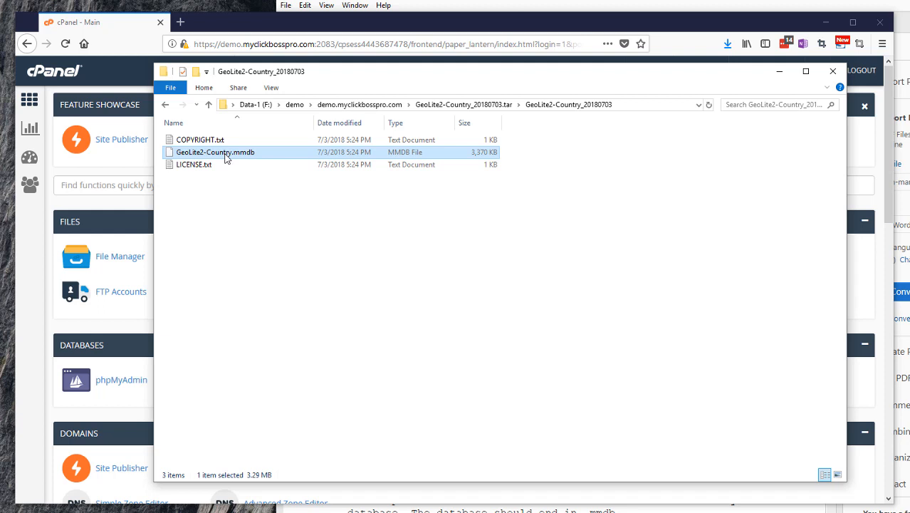
right_click(226, 158)
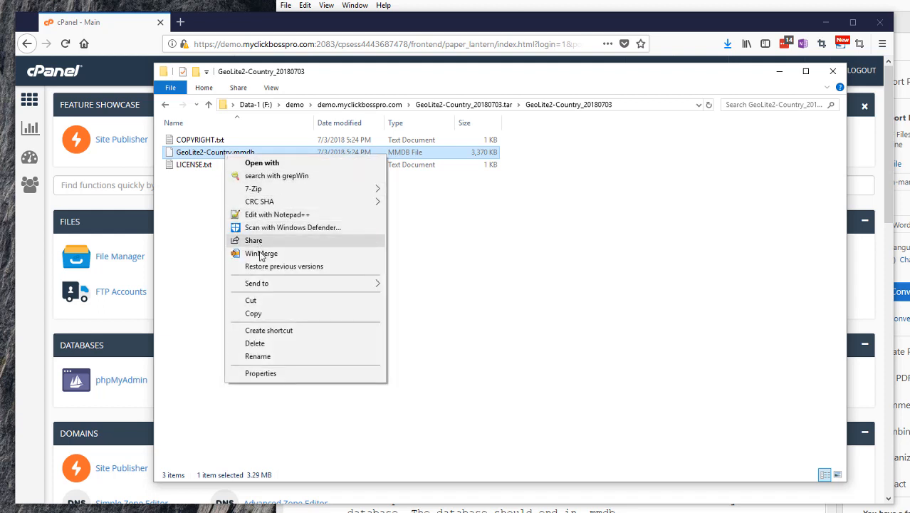
click(258, 313)
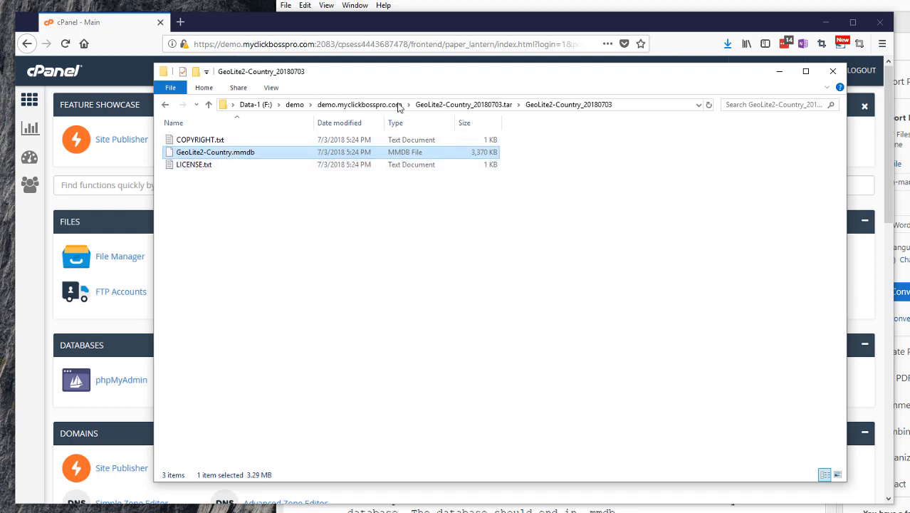
click(344, 105)
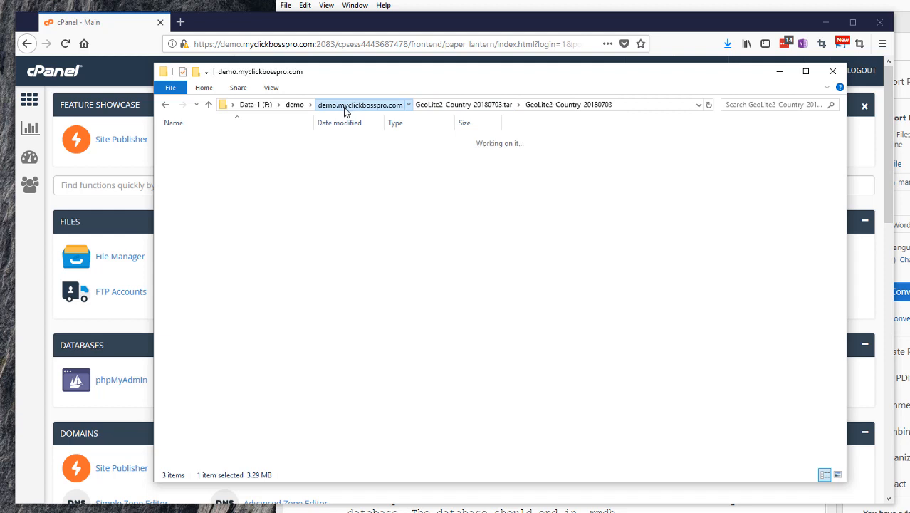
Paste GeoLite2-Country.mmdb into the demo.myclickbosspro.com folder
right_click(209, 229)
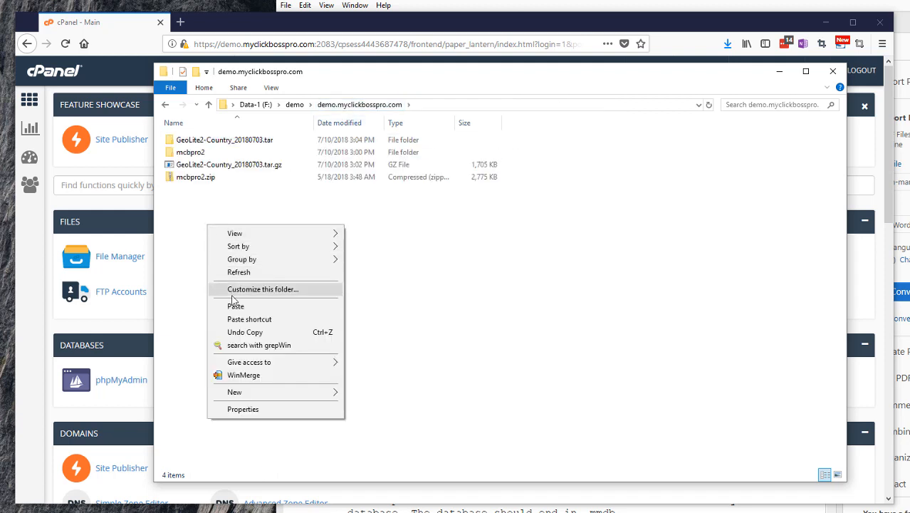
click(235, 306)
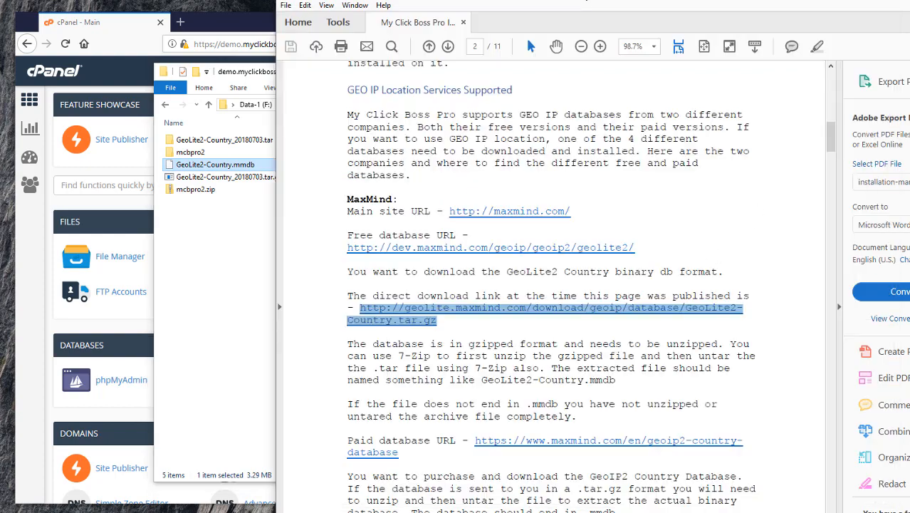
click(604, 2)
drag(539, 4, 387, 0)
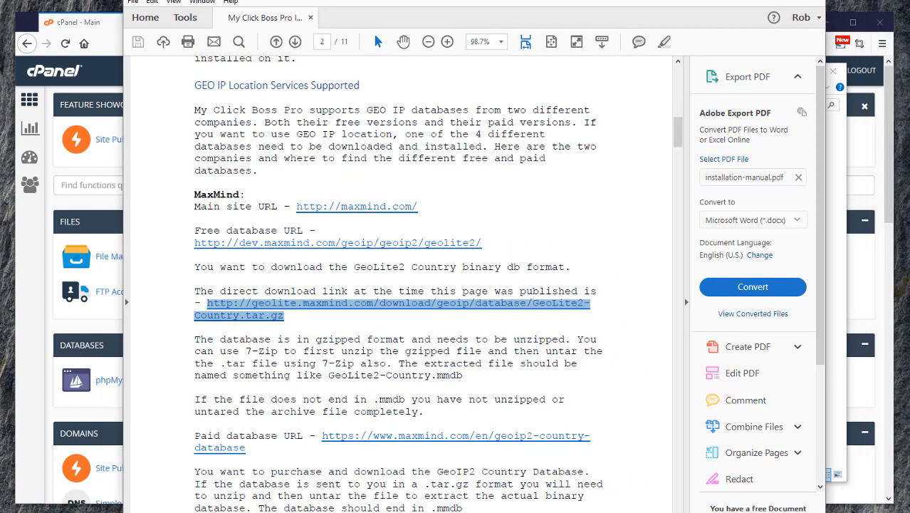
Read further in the manual and launch Notepad++, minimizing it for later
scroll(433, 312, down, 1)
scroll(433, 312, down, 5)
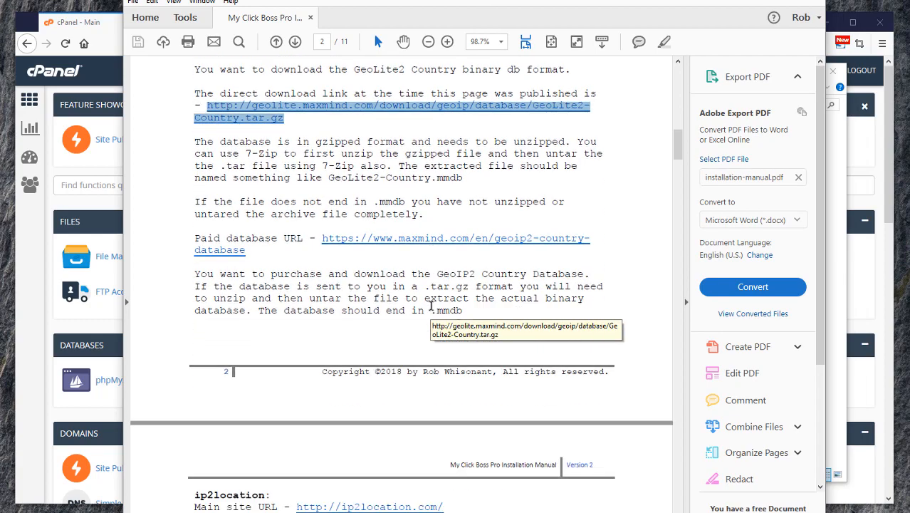
scroll(405, 304, down, 8)
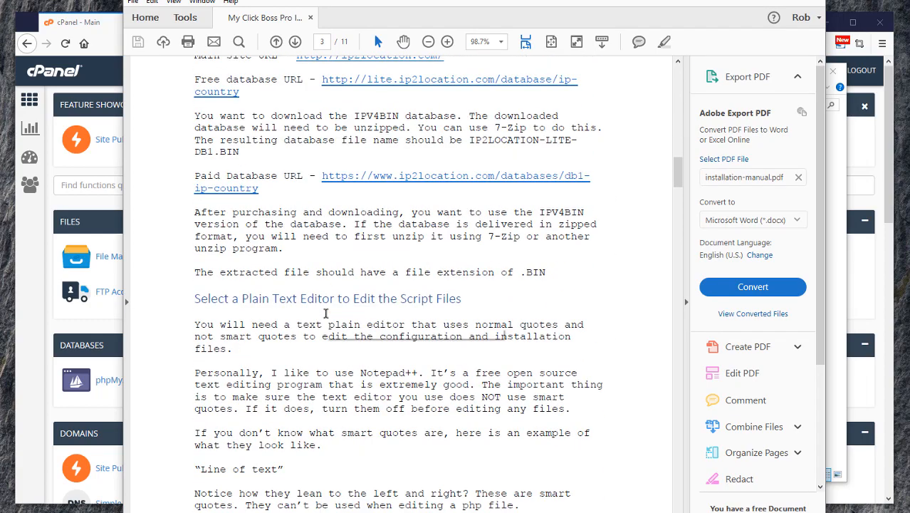
scroll(326, 313, down, 1)
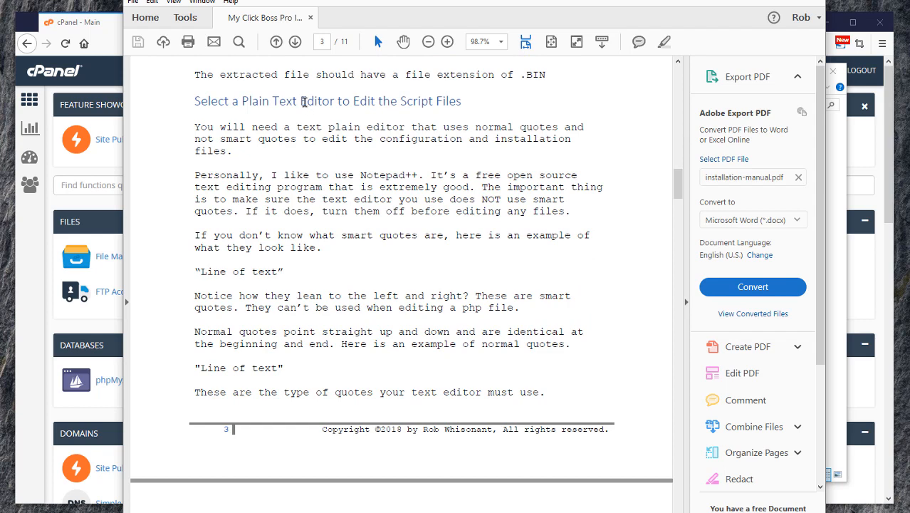
scroll(303, 135, down, 3)
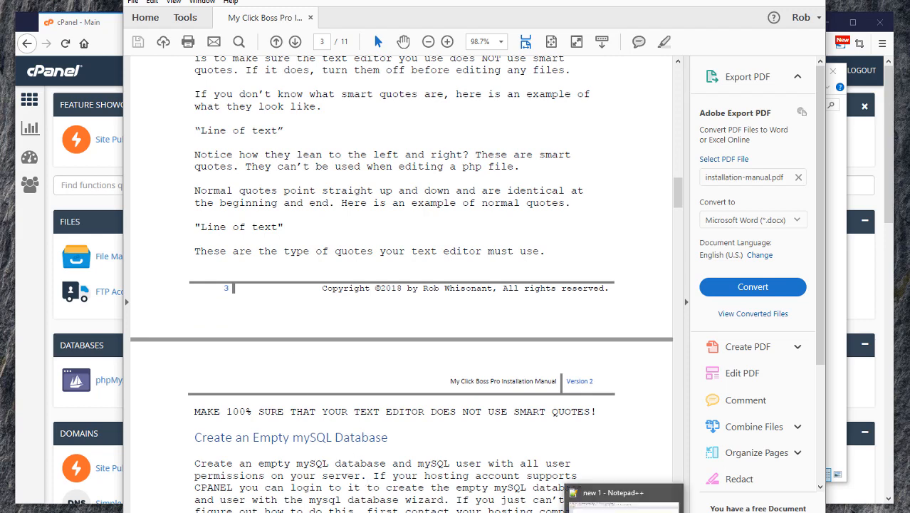
click(624, 512)
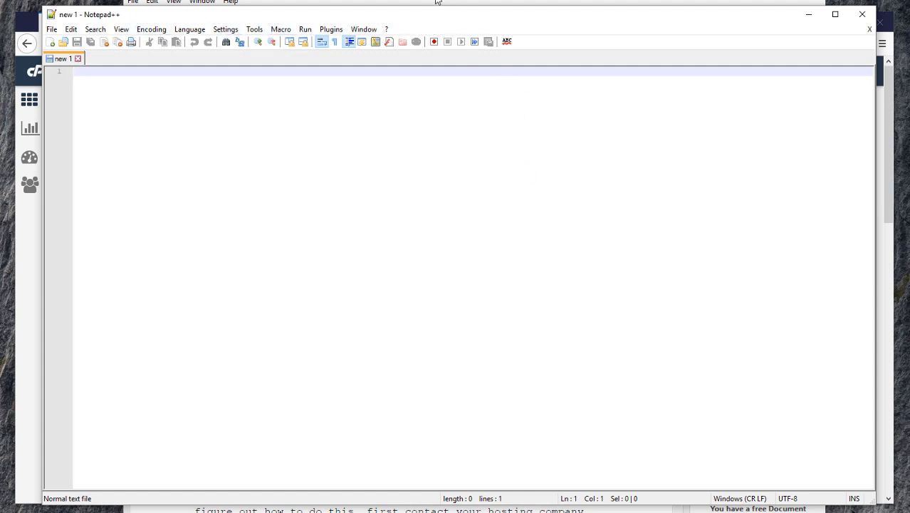
click(814, 18)
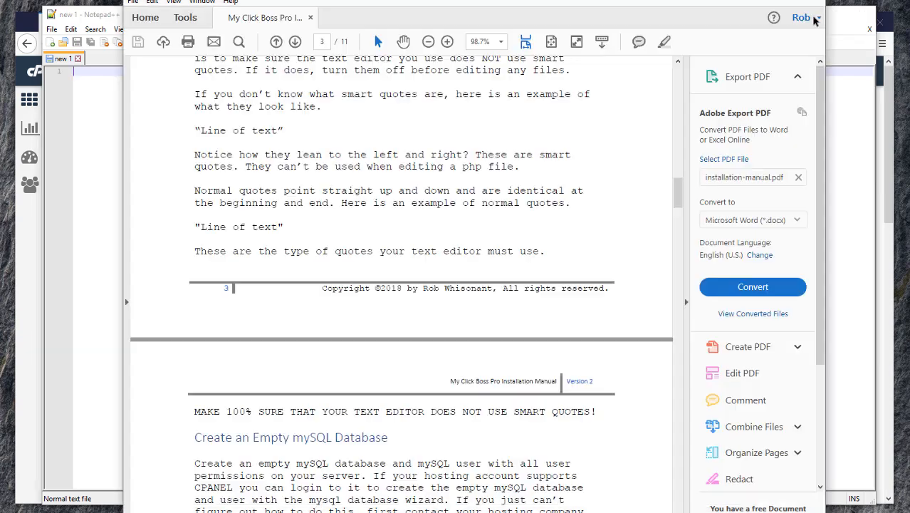
Scroll the manual to the Create an Empty mySQL Database section and switch to cPanel
scroll(392, 265, down, 3)
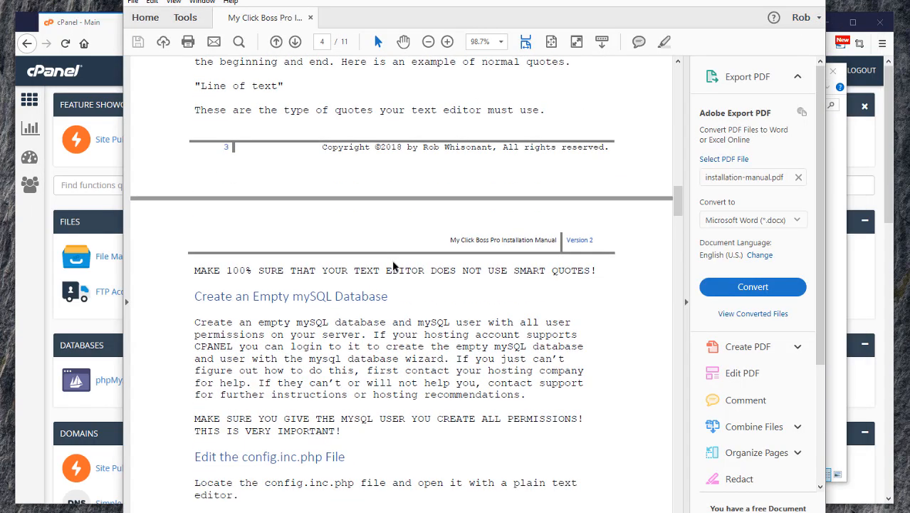
scroll(392, 265, down, 3)
scroll(390, 260, down, 1)
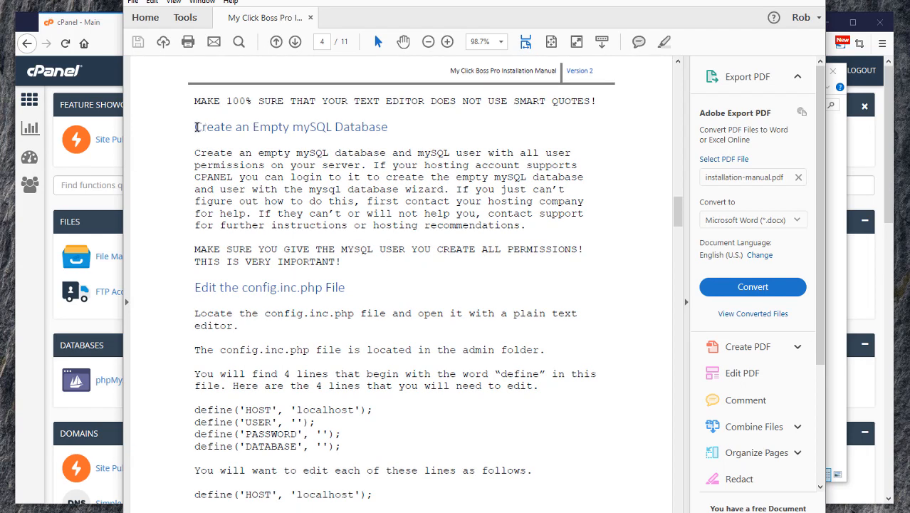
click(117, 52)
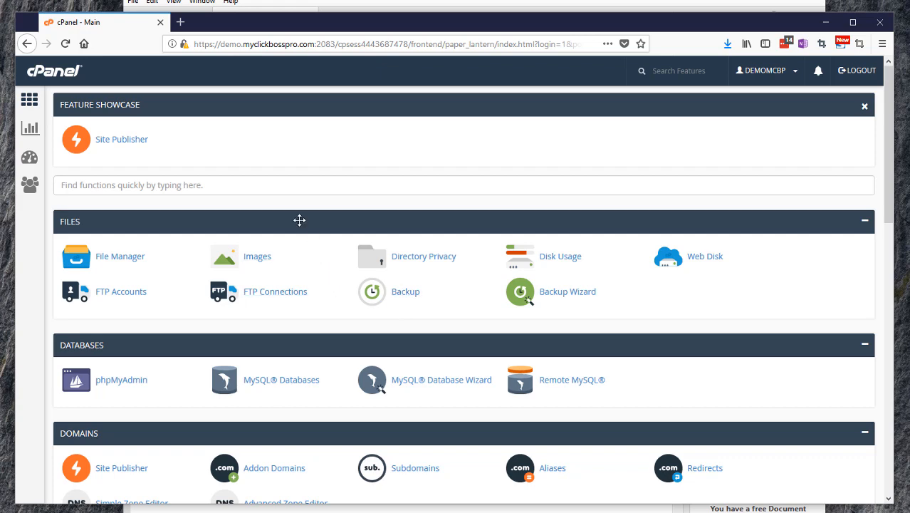
Create the database mcbp (demomcbp_mcbp) using cPanel's MySQL Database Wizard
scroll(299, 220, down, 3)
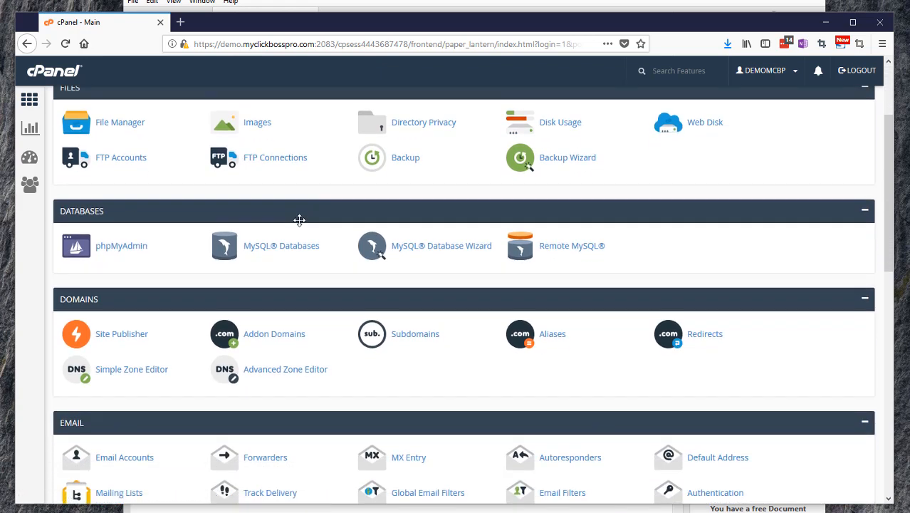
click(435, 249)
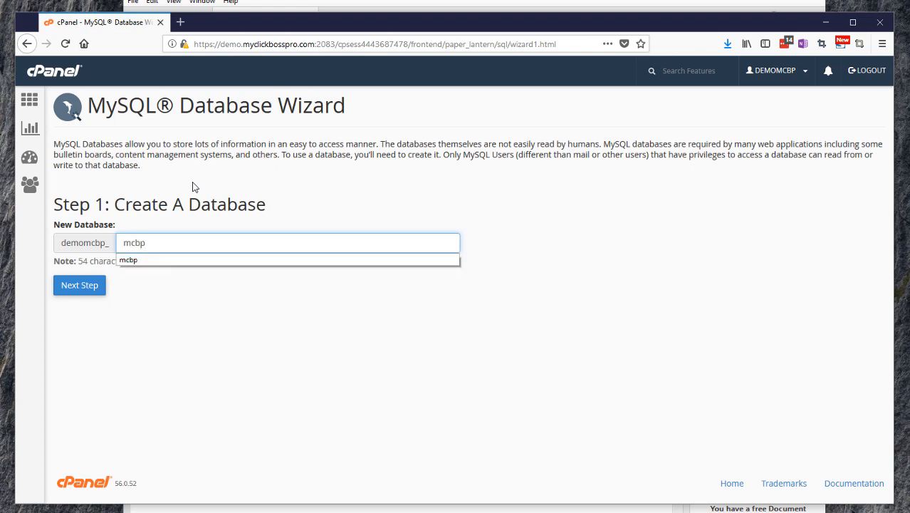
click(65, 288)
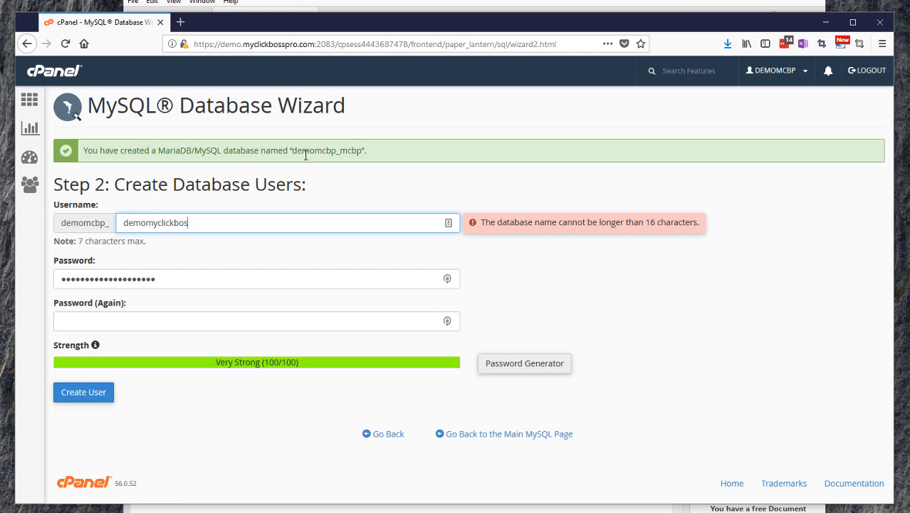
Create MySQL user mcbp with a pasted Very Strong password entered in both password fields
key(BackSpace)
key(BackSpace)
key(BackSpace)
key(BackSpace)
key(BackSpace)
key(BackSpace)
key(BackSpace)
key(BackSpace)
key(BackSpace)
key(BackSpace)
key(BackSpace)
key(BackSpace)
key(BackSpace)
key(BackSpace)
text(mcbp)
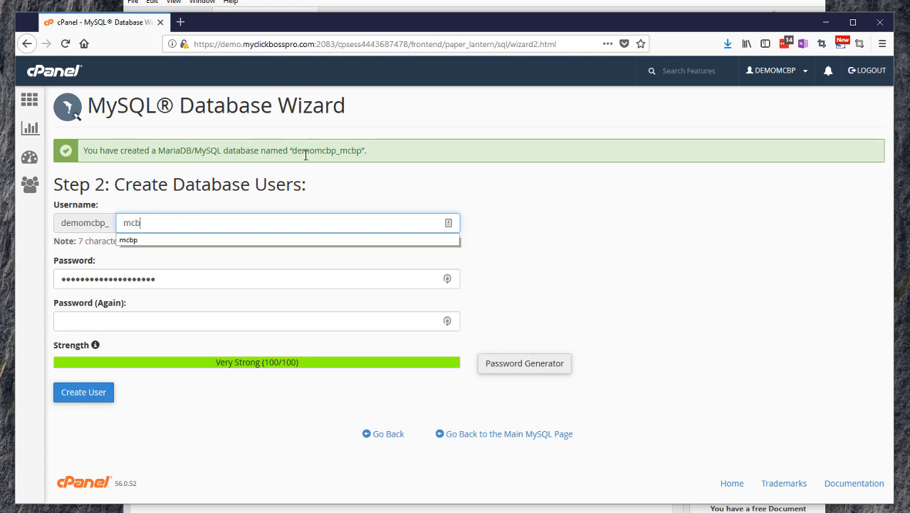
double_click(111, 279)
key(BackSpace)
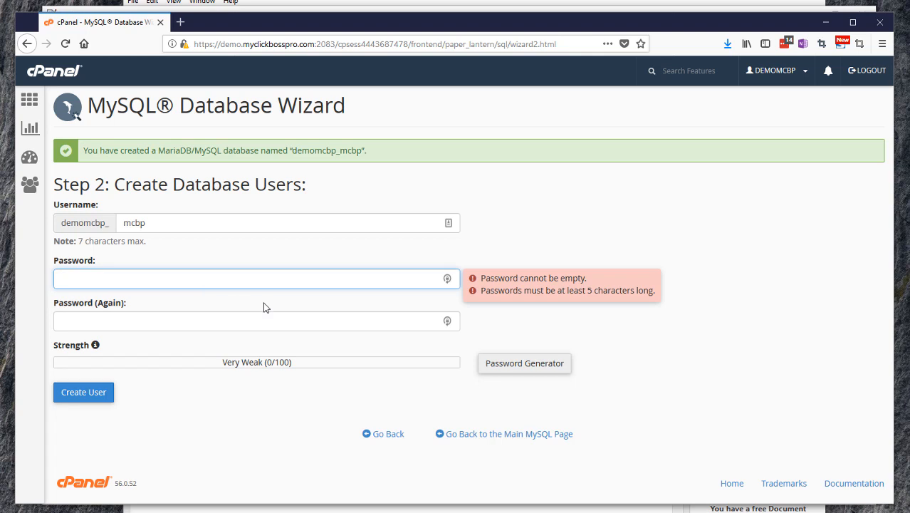
key(ctrl+v)
click(141, 323)
key(ctrl+v)
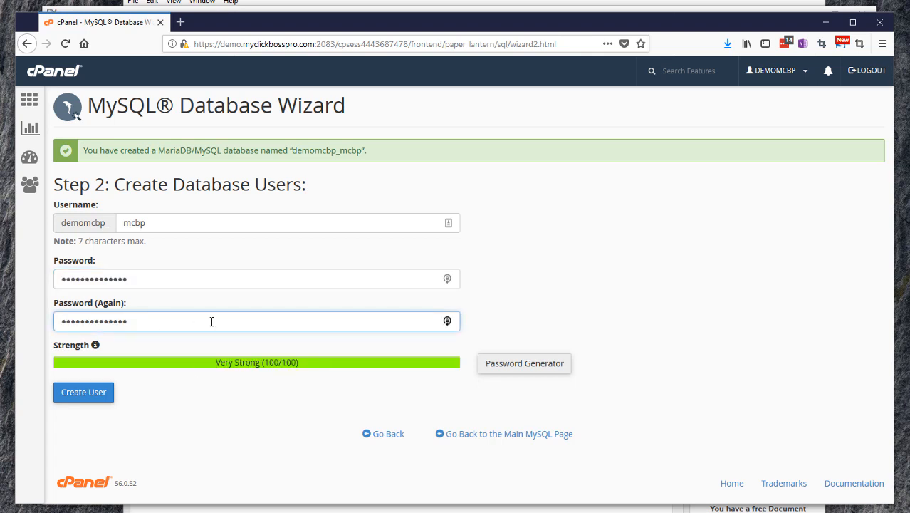
click(88, 393)
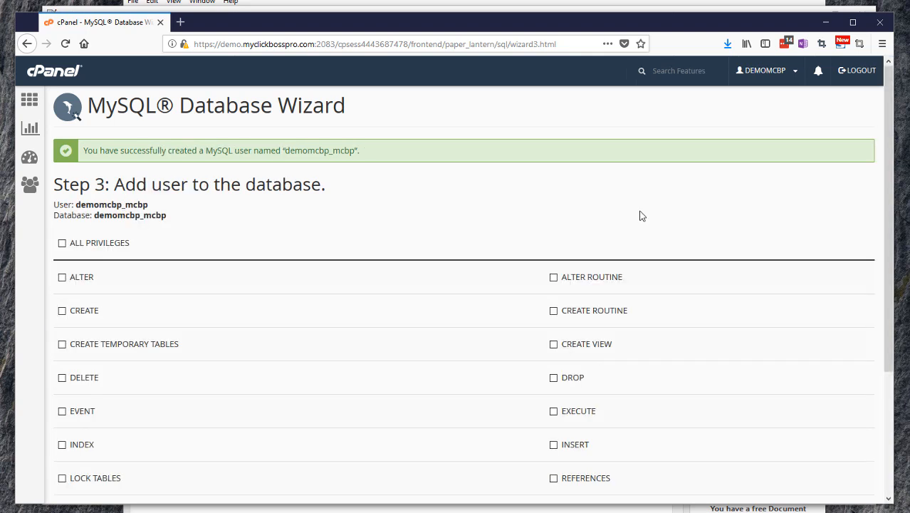
Grant user mcbp ALL PRIVILEGES on demomcbp_mcbp and select the username in the success message
click(62, 243)
scroll(285, 255, down, 3)
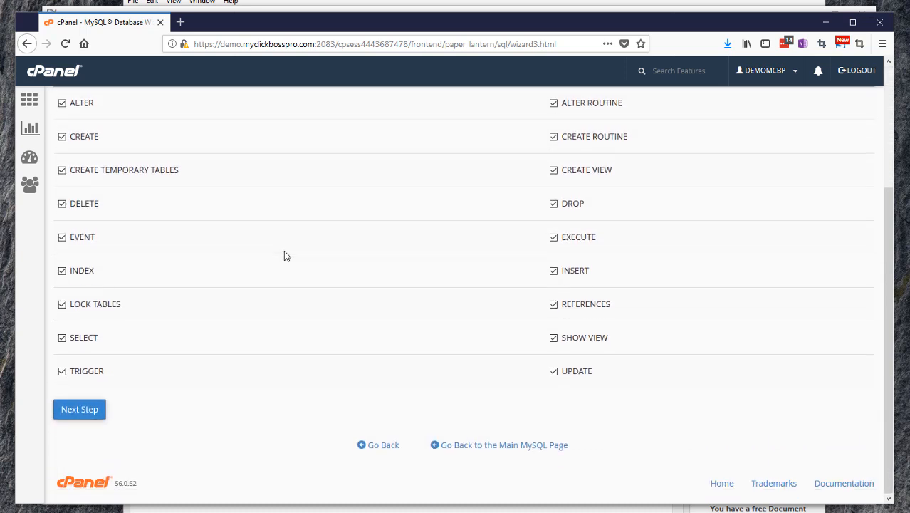
click(99, 411)
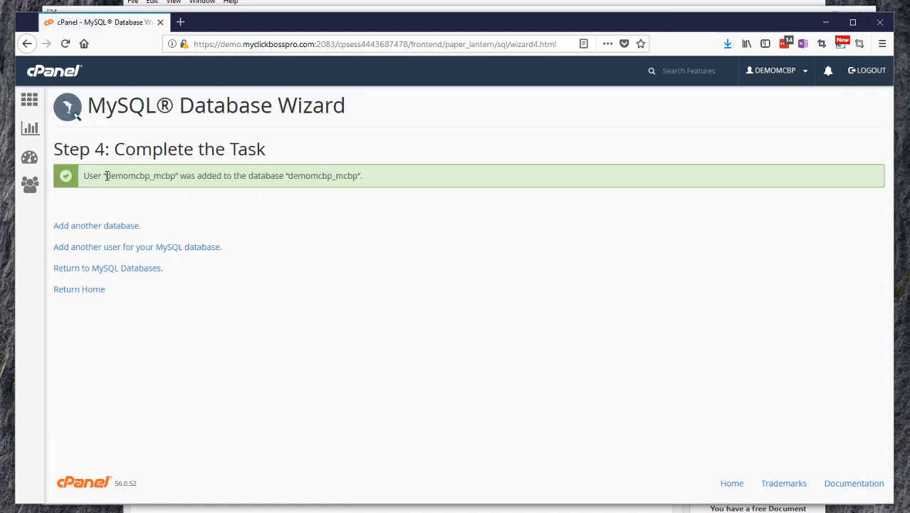
drag(107, 175, 175, 173)
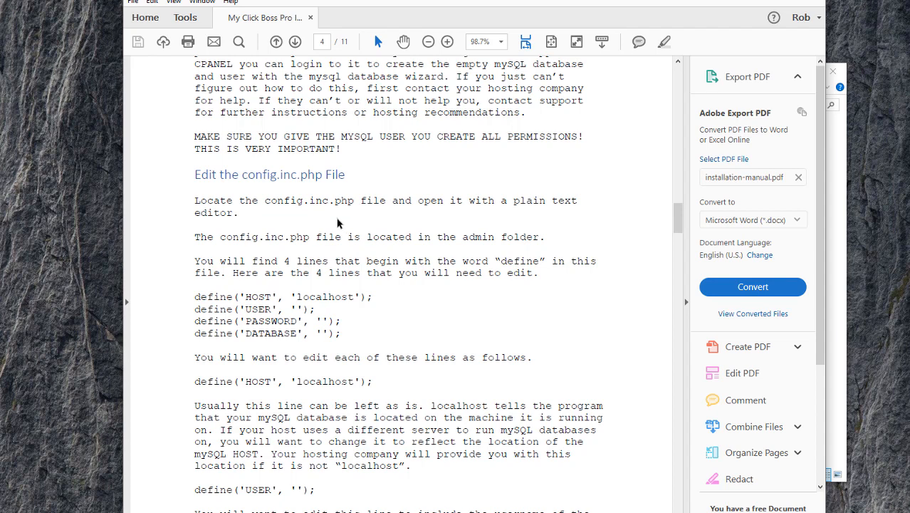
Open mcbpro2\public_html\admin\config.inc.php in Notepad++
key(alt+Tab)
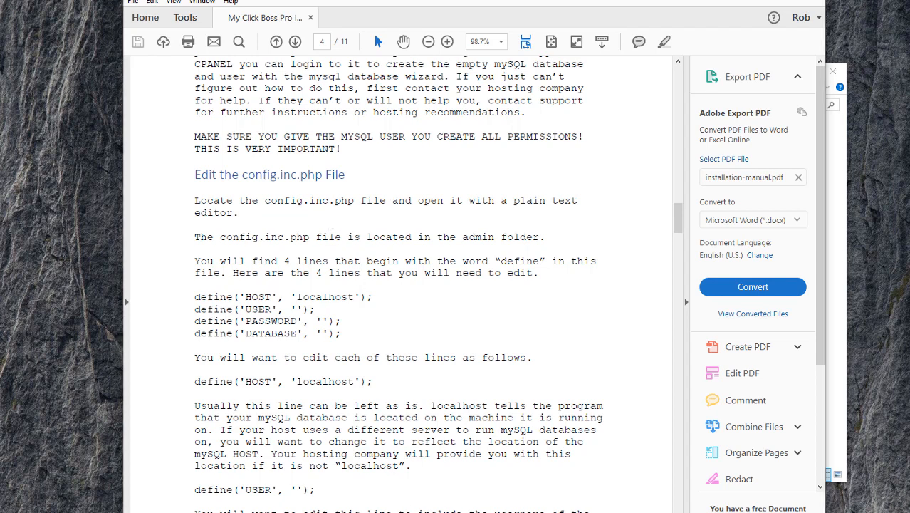
double_click(179, 154)
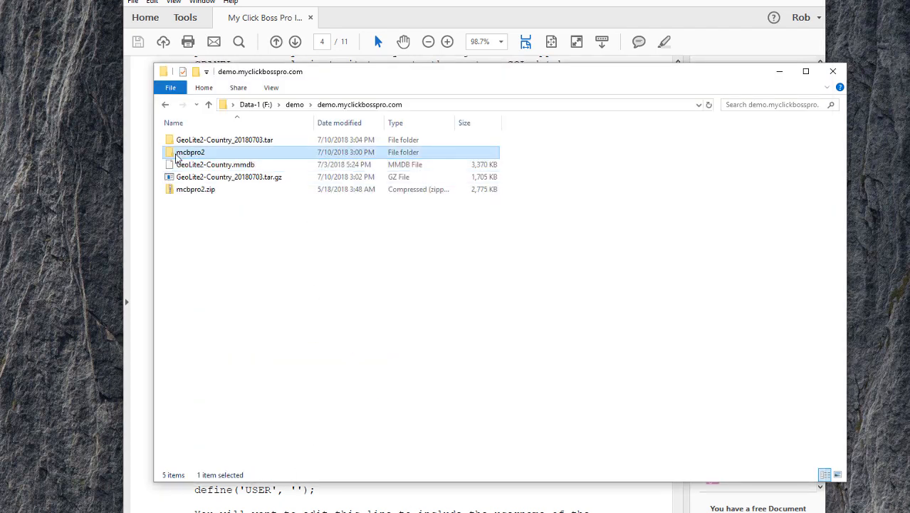
click(179, 146)
double_click(179, 143)
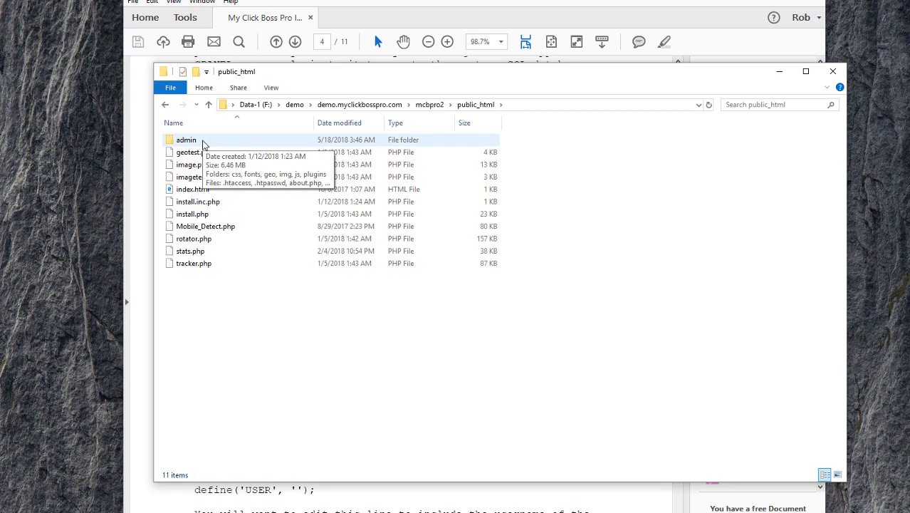
double_click(203, 142)
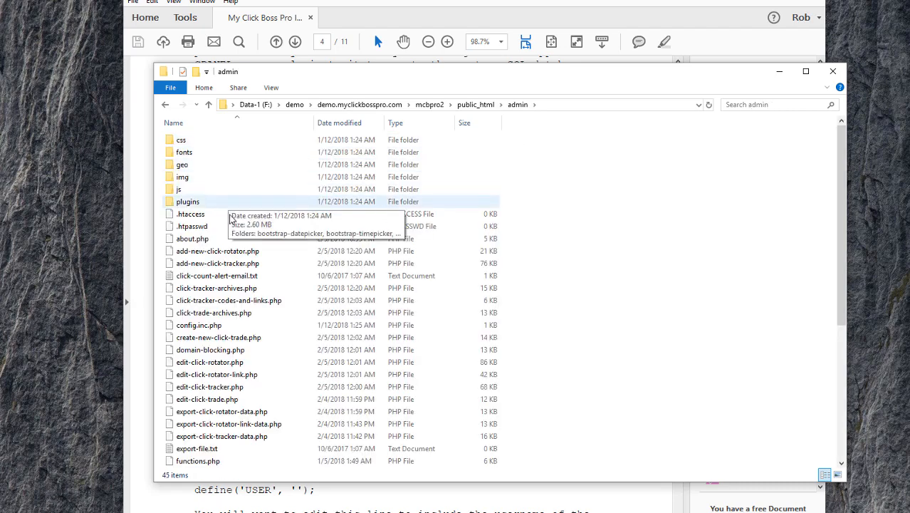
click(226, 326)
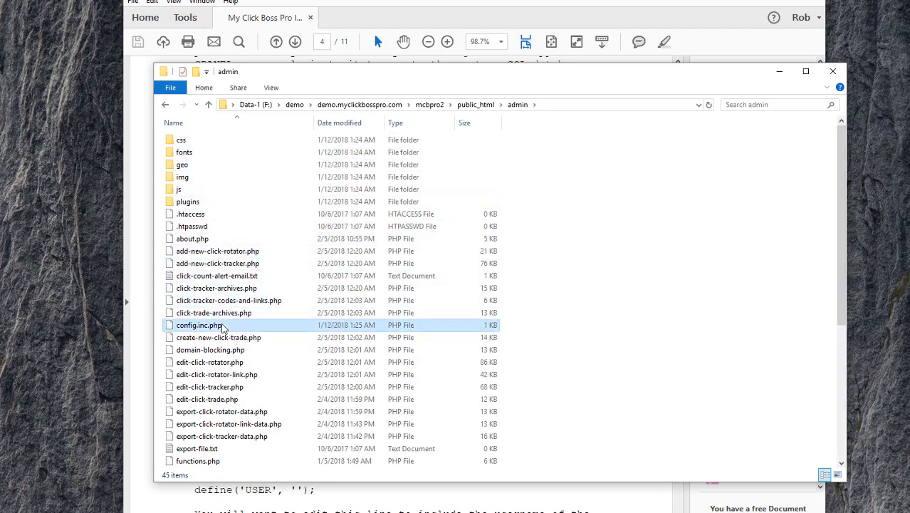
right_click(232, 330)
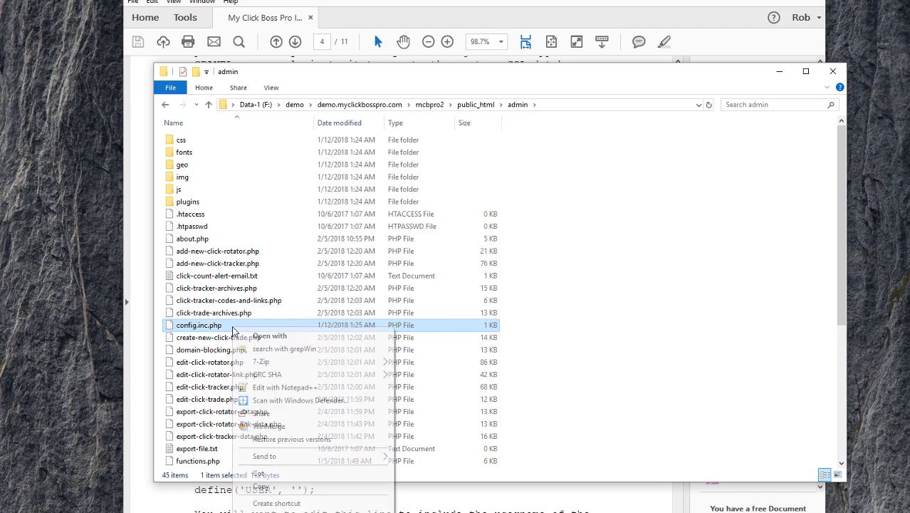
click(283, 387)
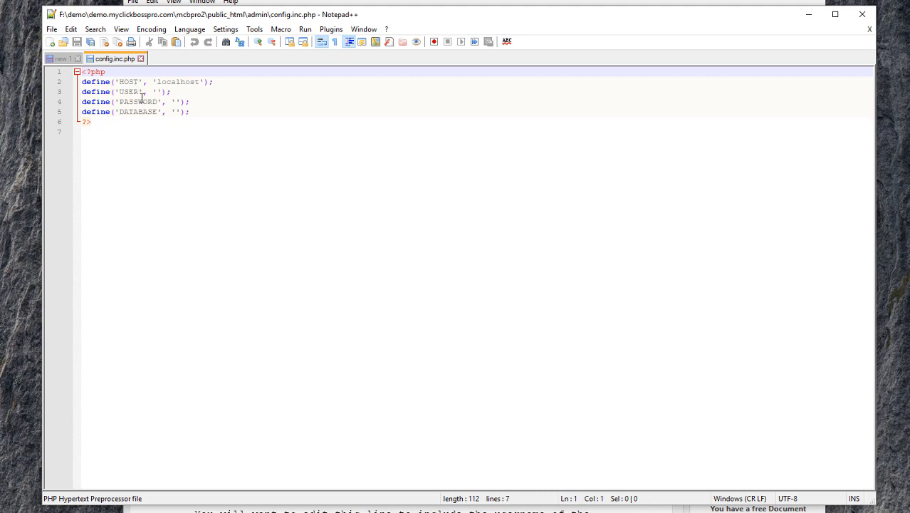
Paste the database username from the notes tab into the USER define of config.inc.php
key(Down)
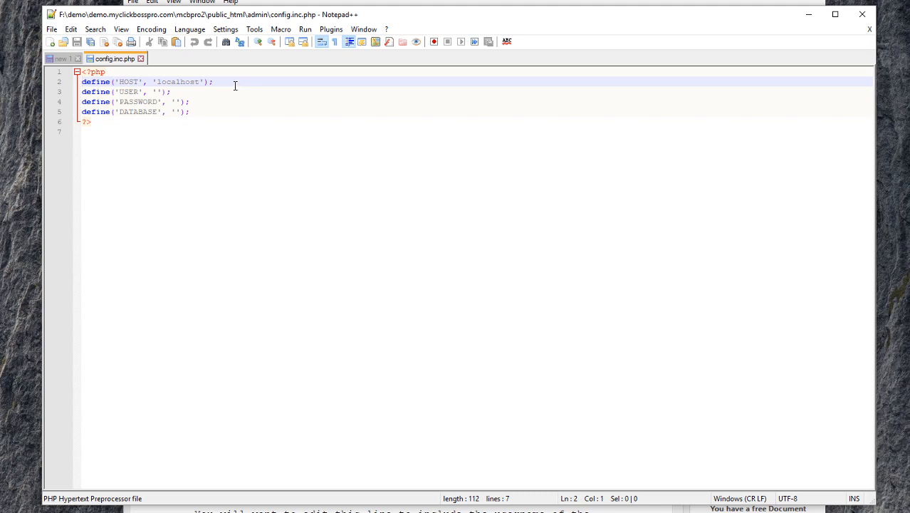
double_click(172, 83)
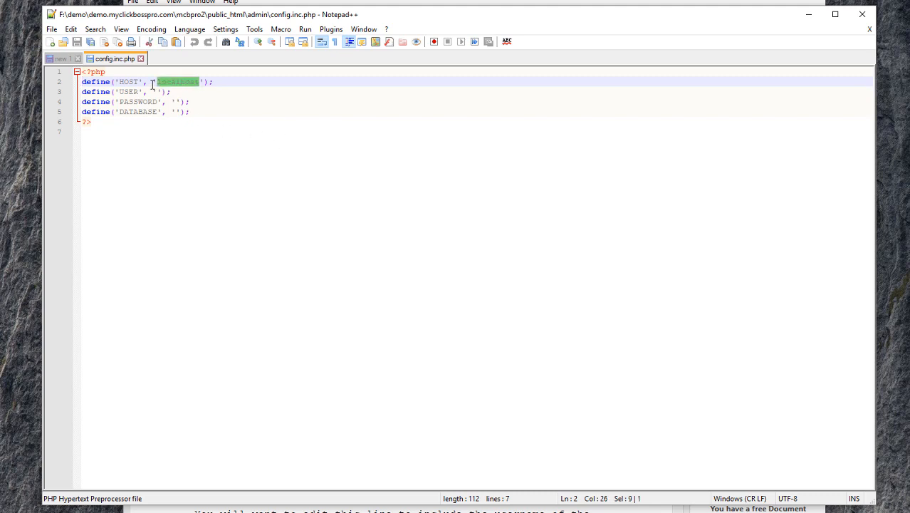
click(155, 93)
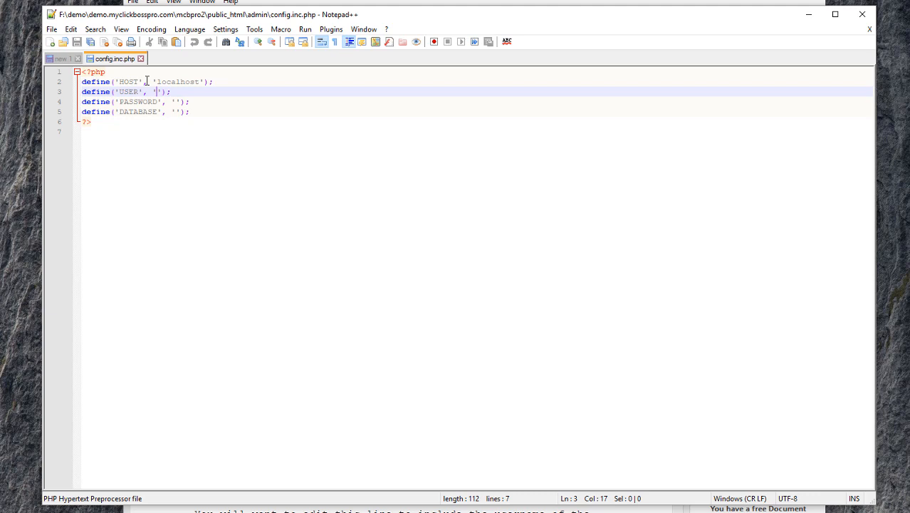
click(62, 60)
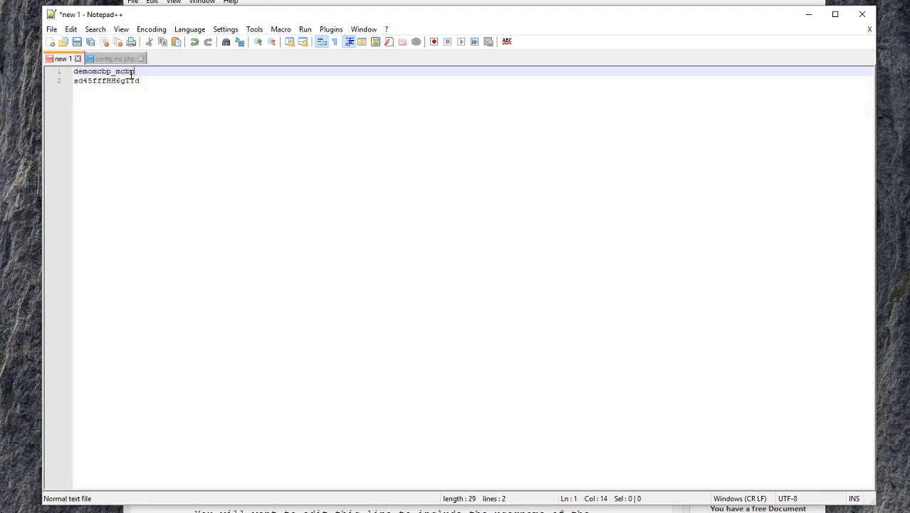
key(shift+Home)
key(ctrl+c)
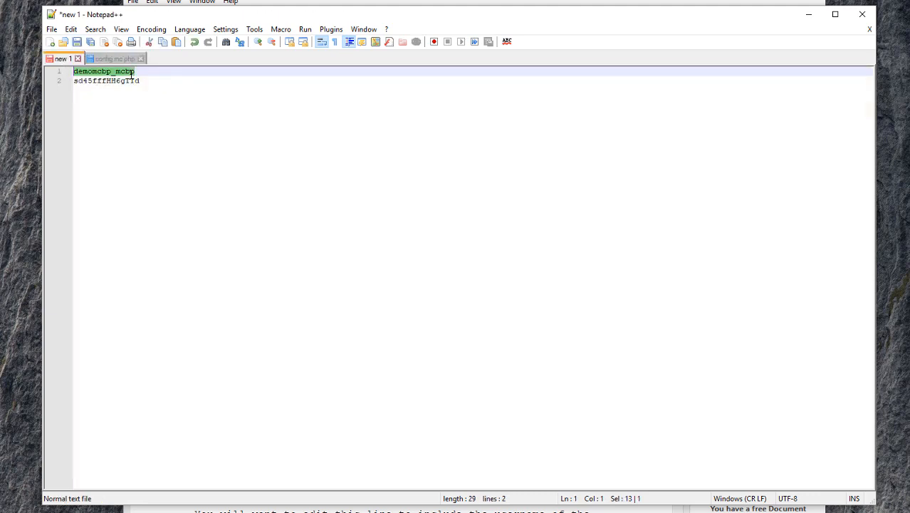
click(118, 59)
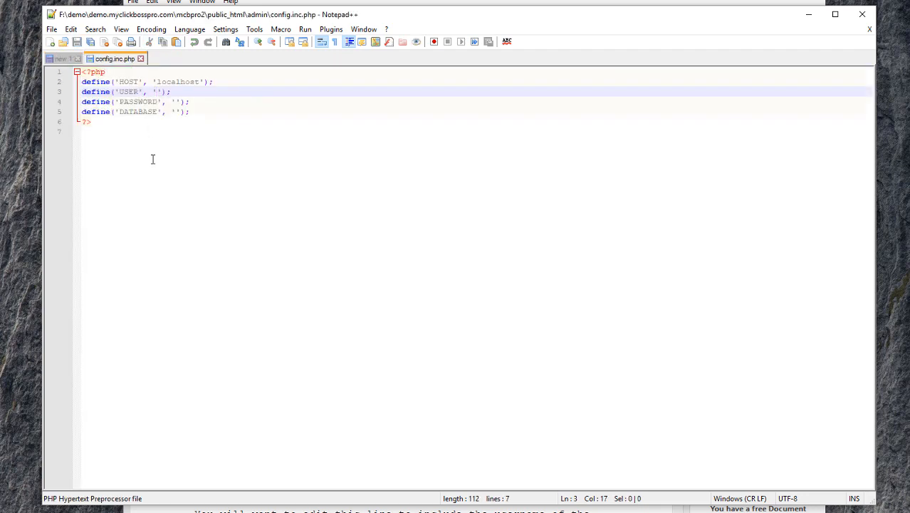
key(ctrl+v)
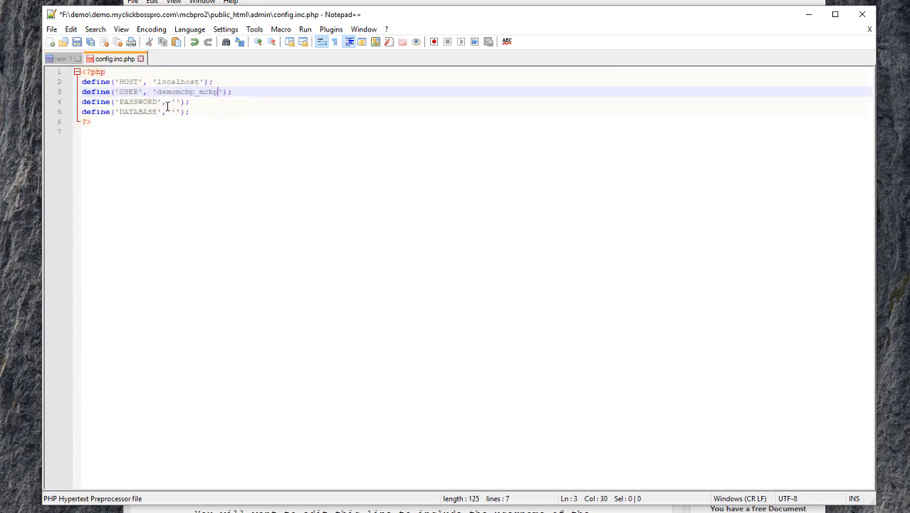
Paste the database password from the notes tab into the PASSWORD define
click(176, 101)
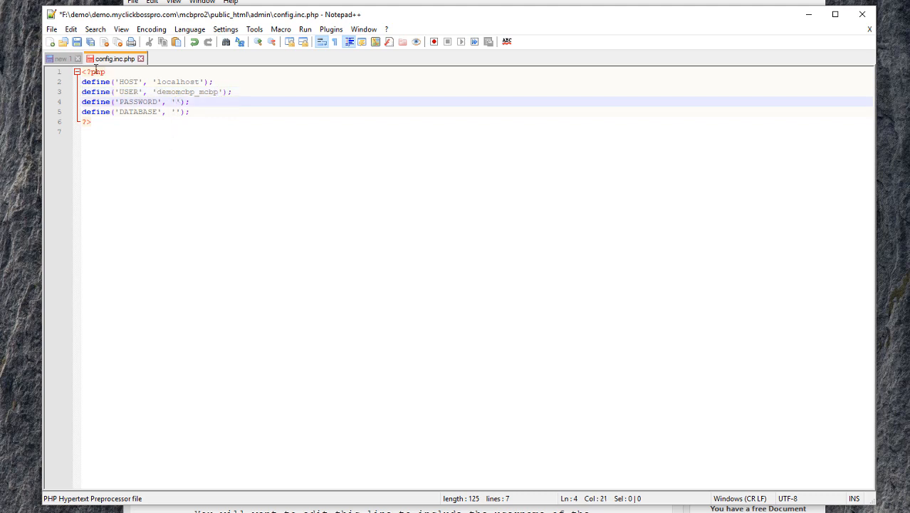
click(61, 59)
click(143, 81)
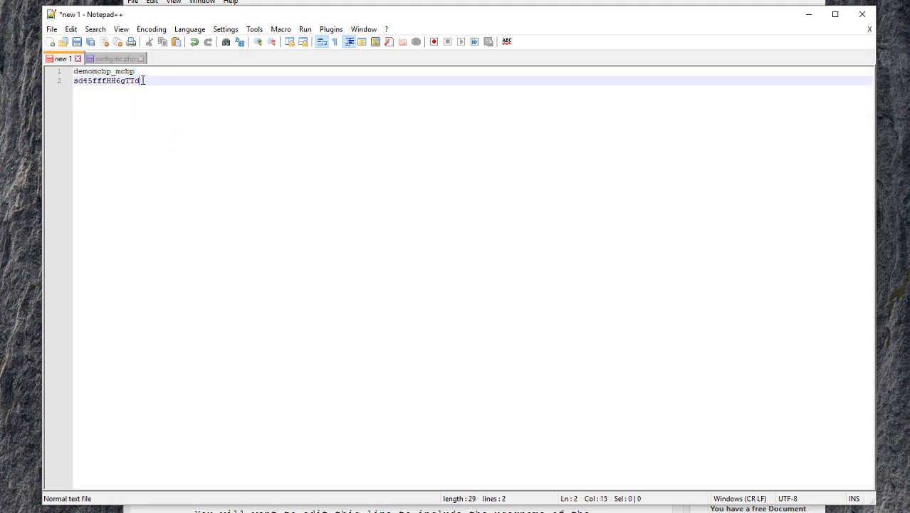
key(shift+Home)
key(ctrl+c)
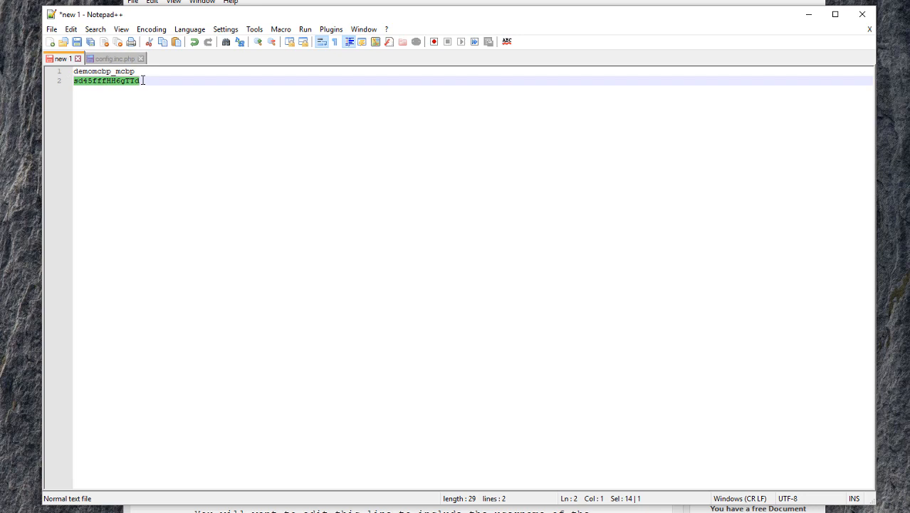
click(113, 59)
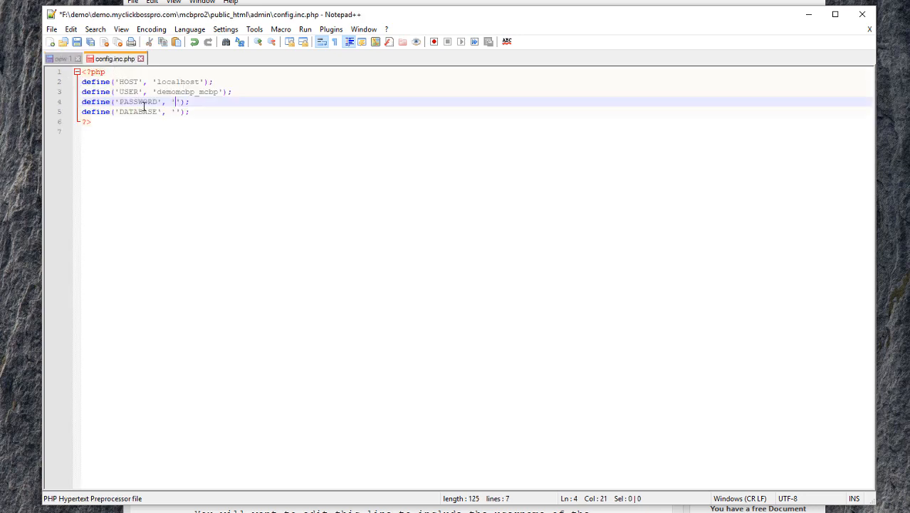
key(ctrl+v)
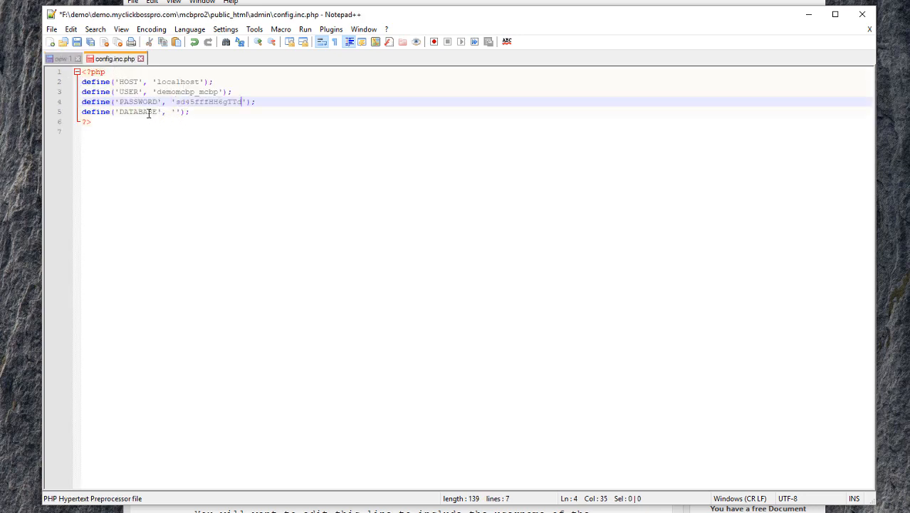
Fill the DATABASE define with 'demomcbp_mcbp' and save config.inc.php
click(218, 92)
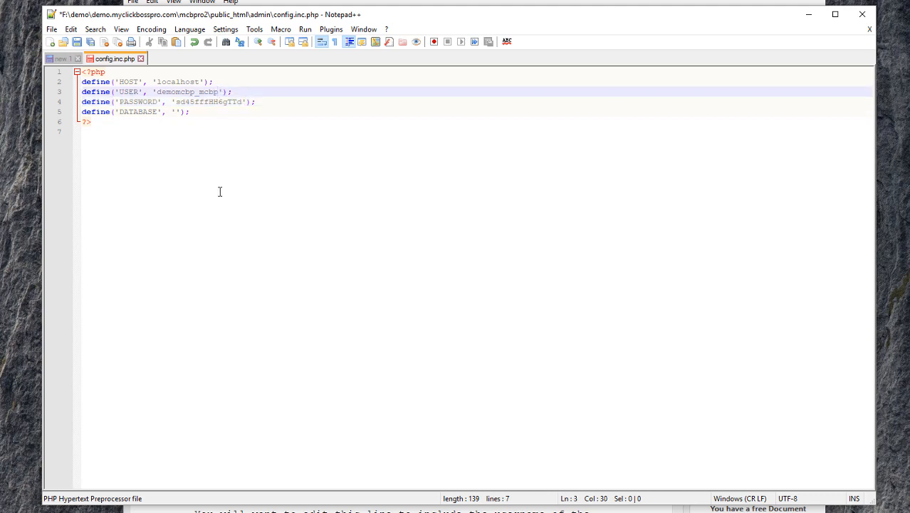
key(shift+Left)
key(shift+Left)
key(shift+Left)
key(shift+Left)
key(shift+Left)
key(shift+Left)
key(shift+Left)
key(shift+Left)
key(shift+Left)
key(shift+Left)
key(shift+Left)
key(shift+Left)
key(shift+Left)
key(ctrl+c)
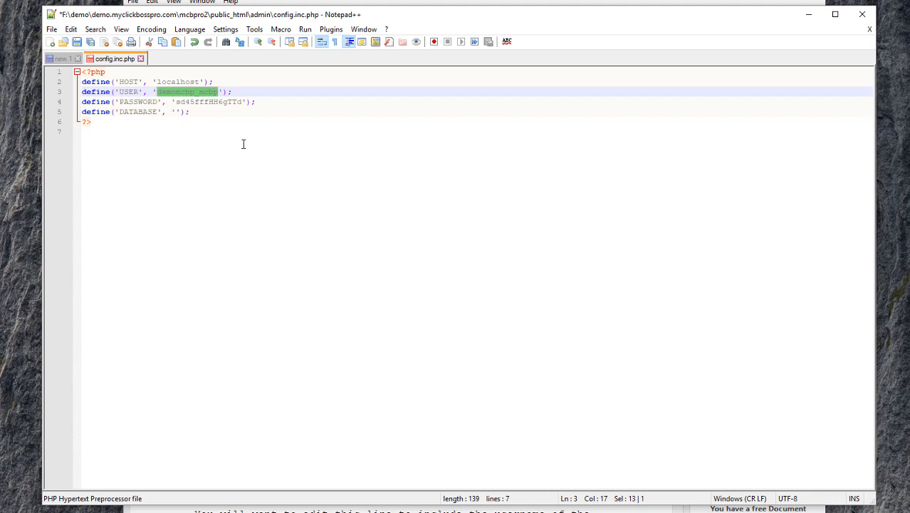
click(175, 112)
key(ctrl+v)
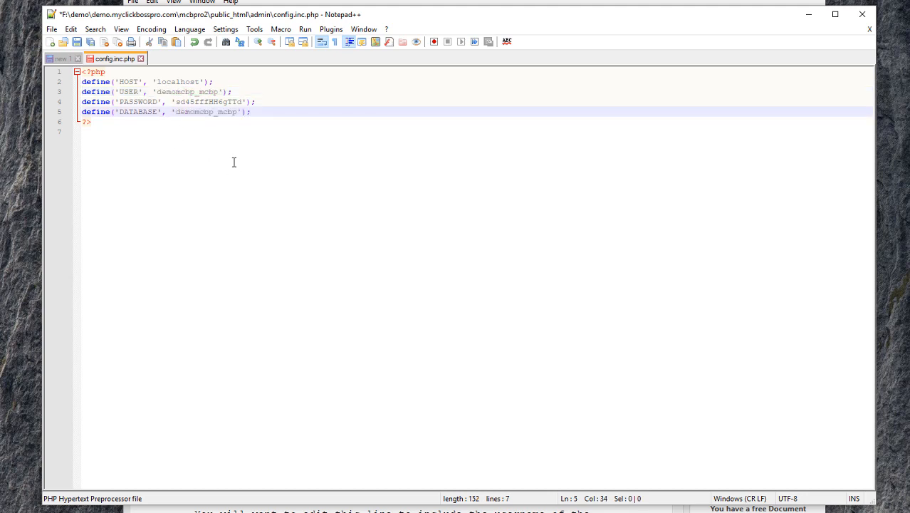
click(77, 41)
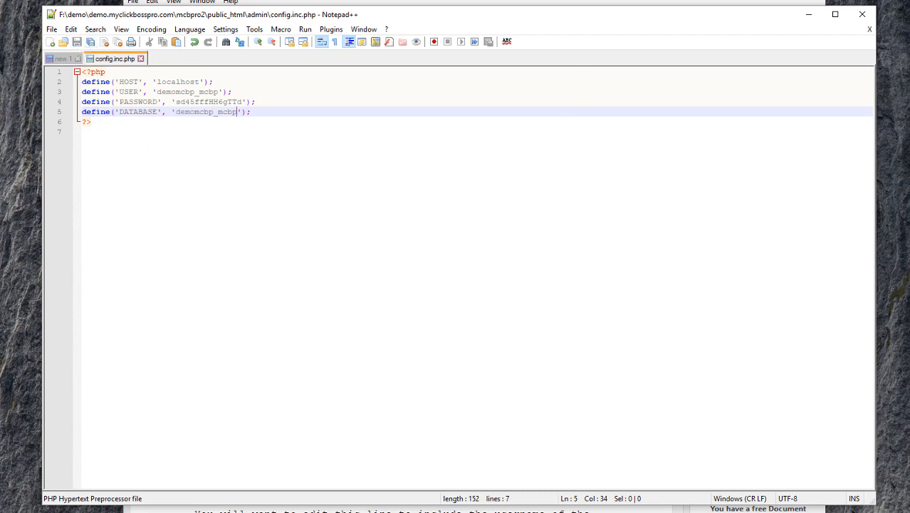
click(622, 508)
scroll(394, 228, down, 3)
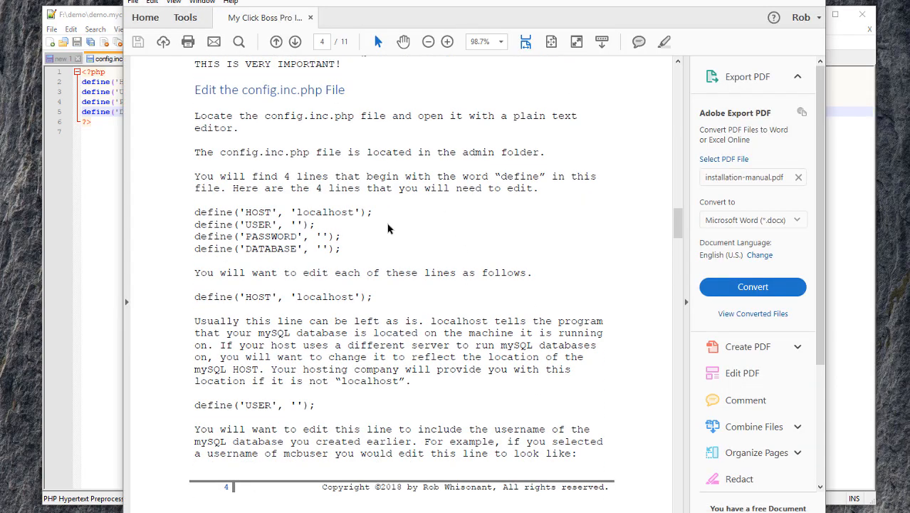
Read the manual's install.inc.php section, then select install.inc.php in mcbpro2's public_html folder
scroll(391, 224, down, 5)
scroll(388, 223, down, 10)
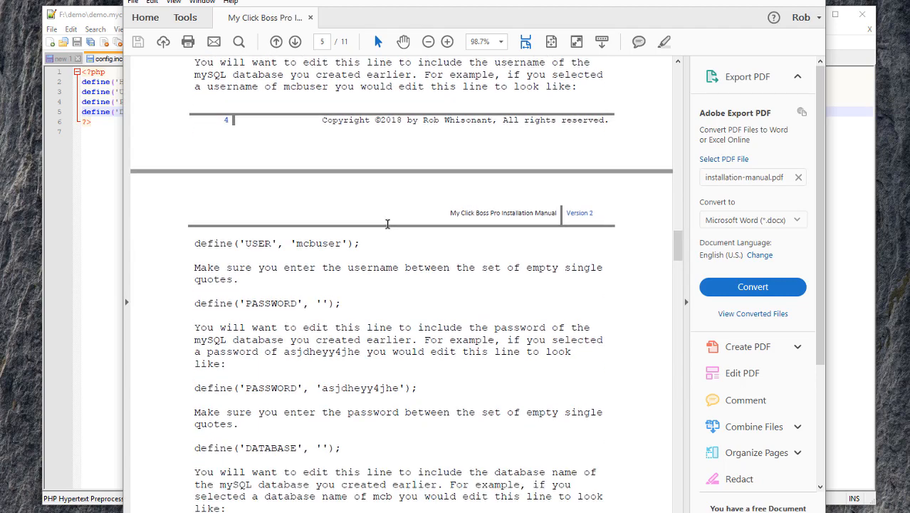
scroll(387, 225, down, 2)
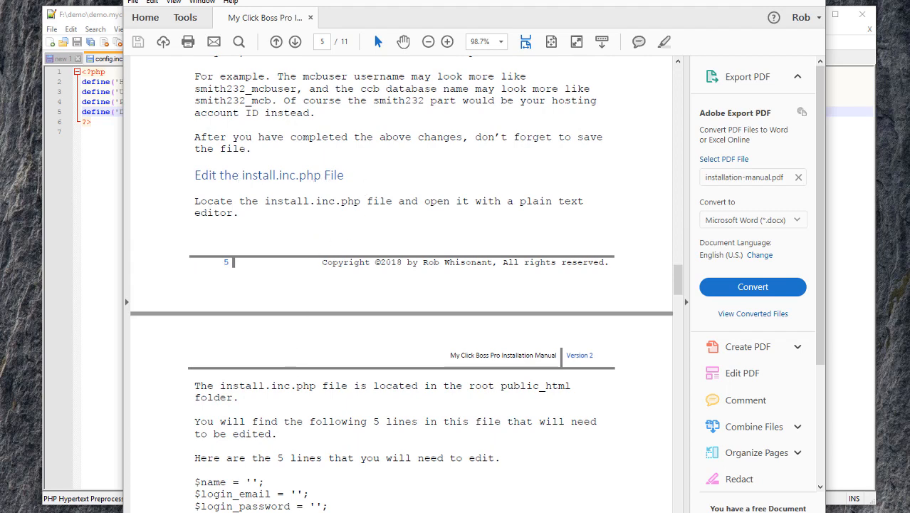
click(367, 512)
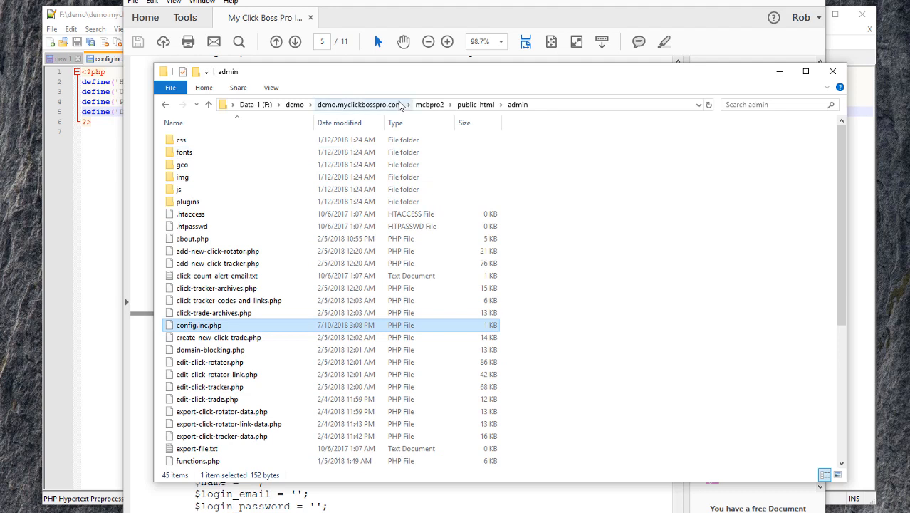
click(473, 104)
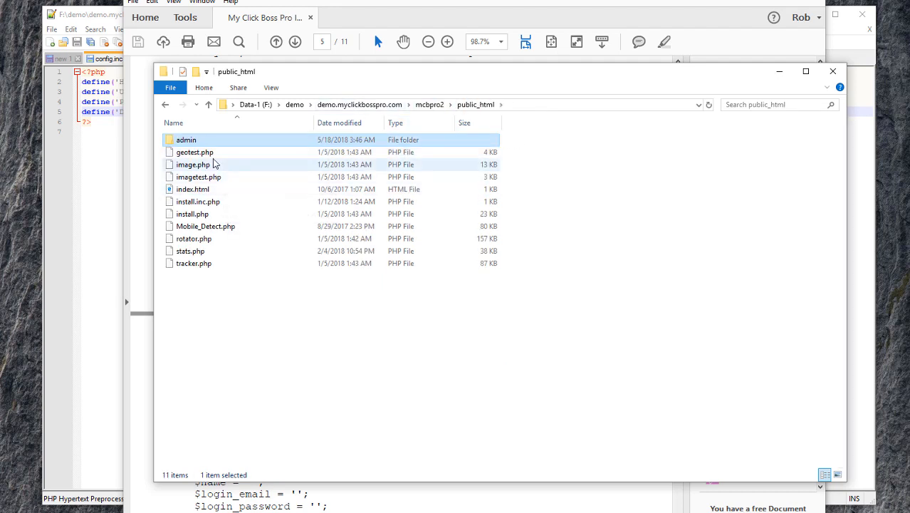
click(230, 208)
Open install.inc.php in Notepad++ and enter the user's first name as $name
right_click(230, 208)
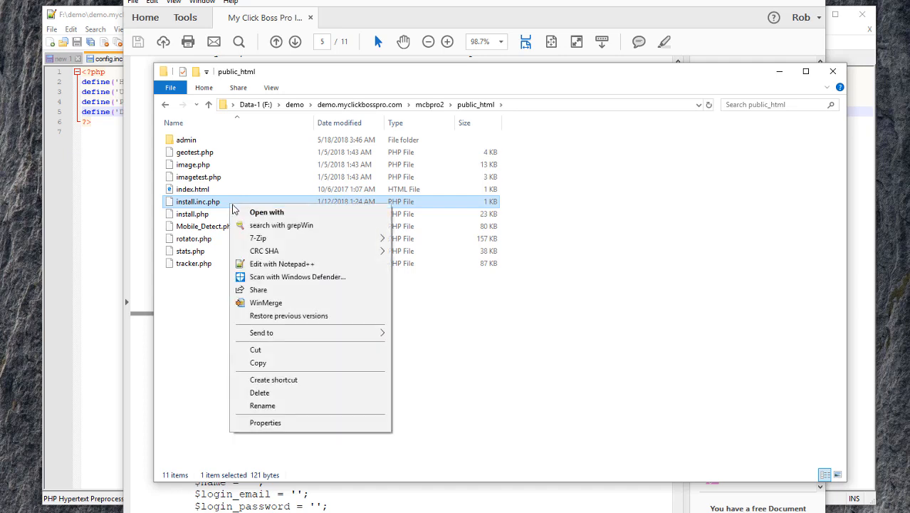
click(288, 264)
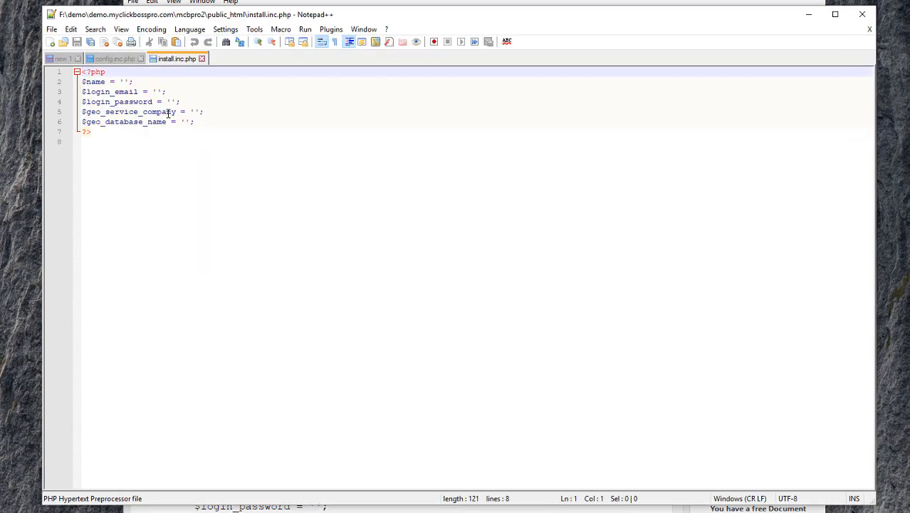
click(123, 81)
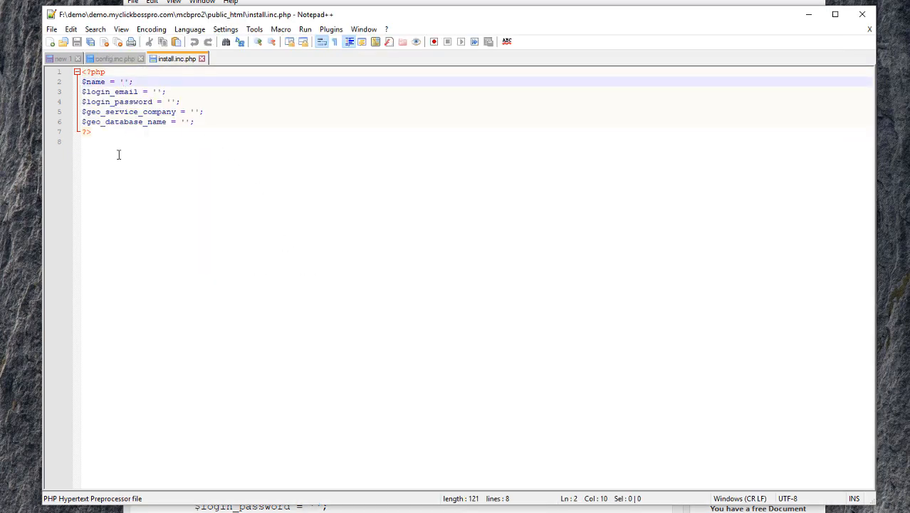
text(Rob)
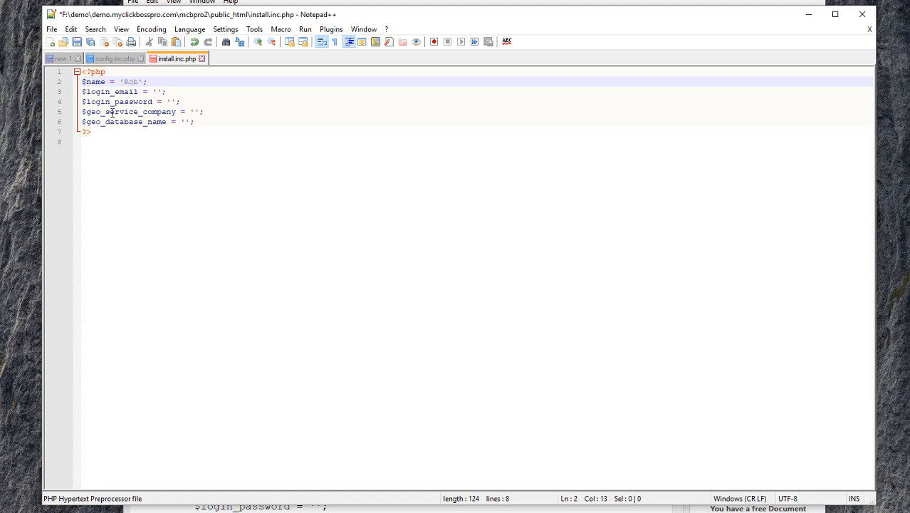
Enter the login e-mail address and the login password in install.inc.php
key(Down)
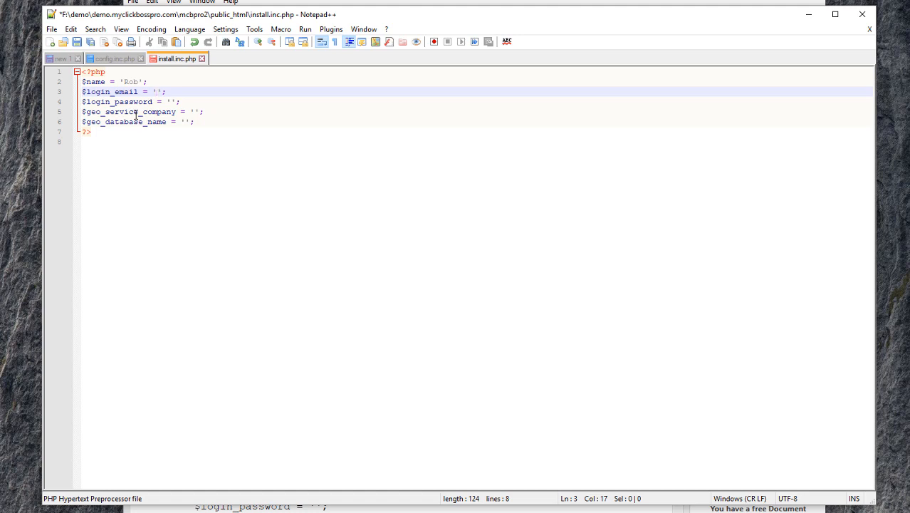
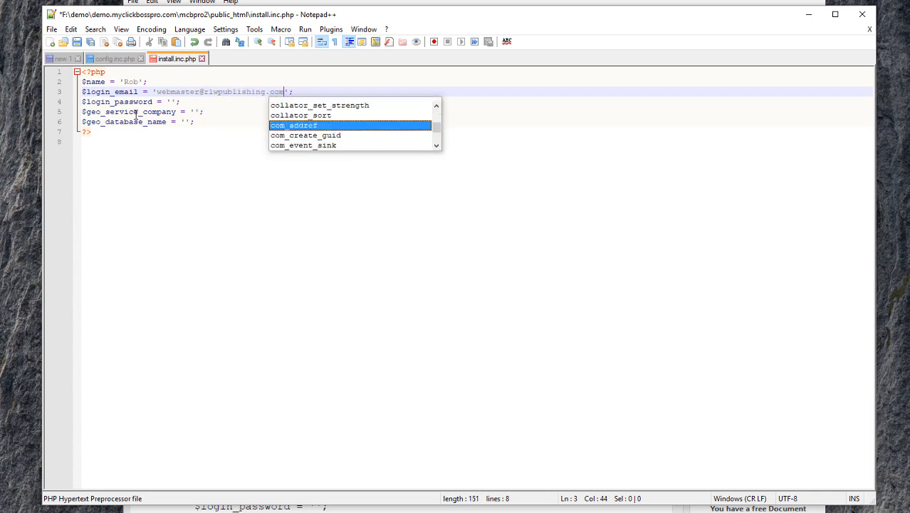
click(171, 102)
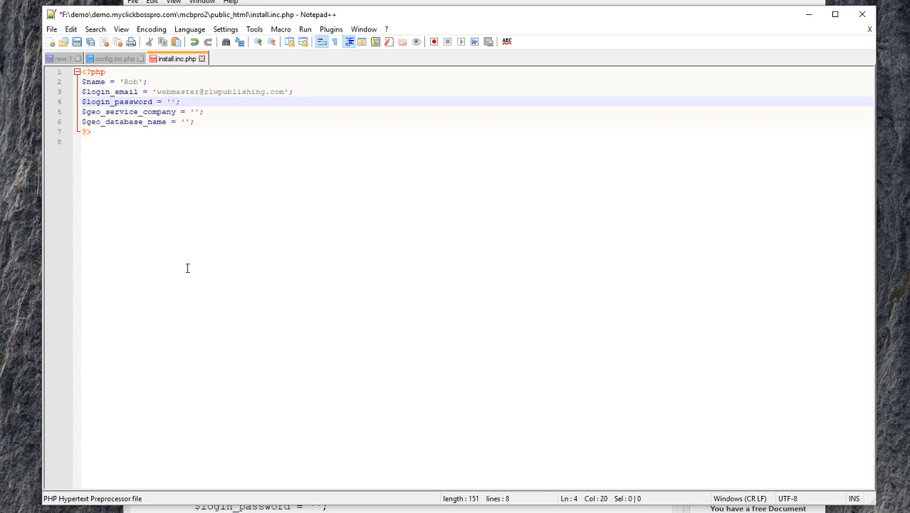
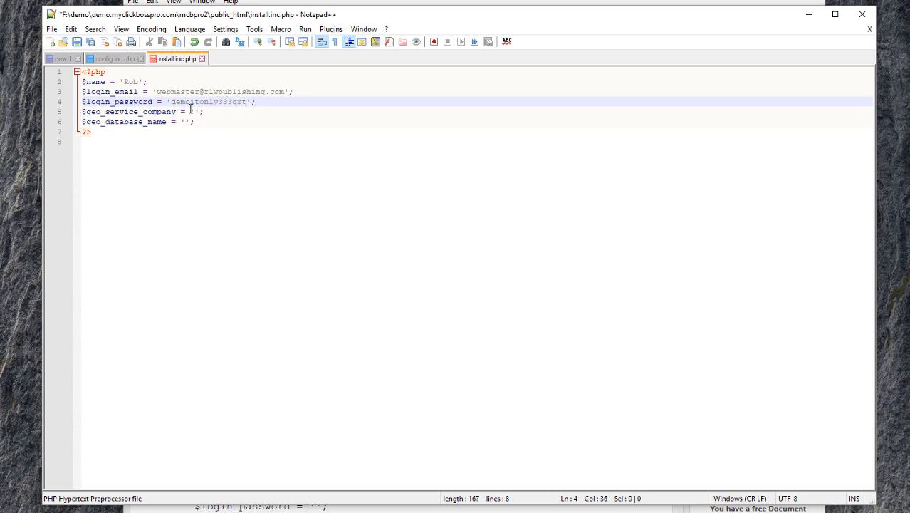
click(193, 111)
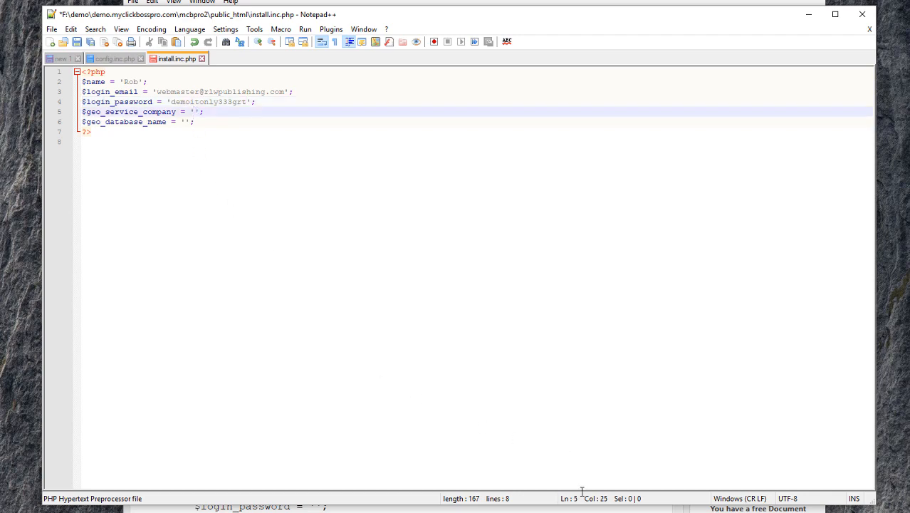
click(582, 508)
Find the manual's MaxMind example and set $geo_service_company to 'maxmind'
scroll(475, 395, down, 4)
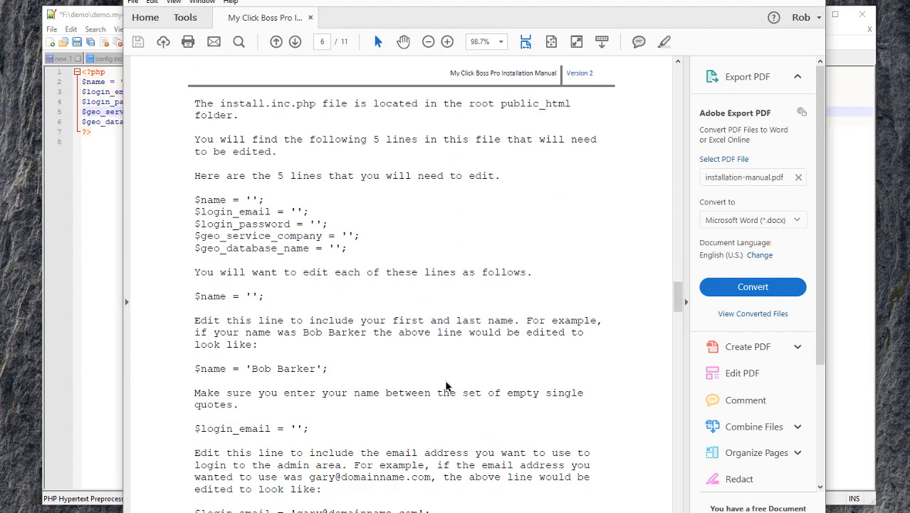
scroll(446, 387, down, 2)
scroll(447, 386, down, 3)
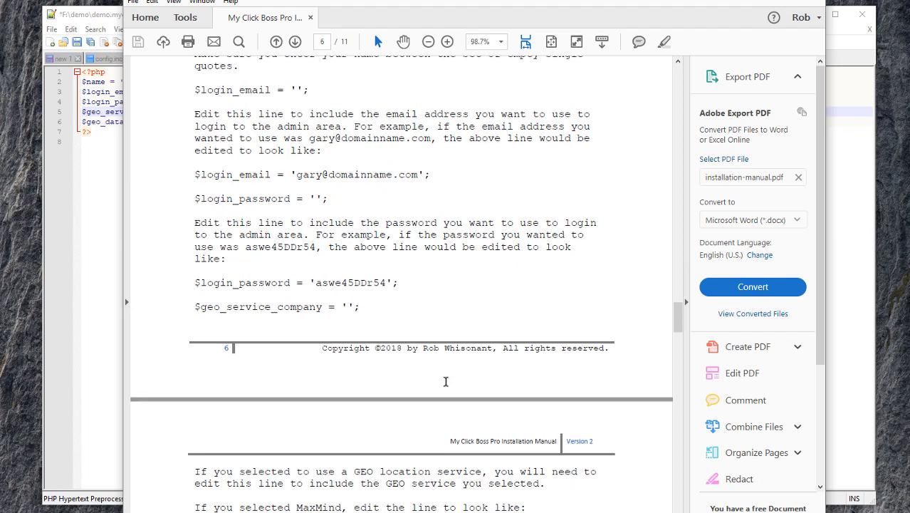
scroll(445, 381, down, 1)
scroll(445, 381, down, 3)
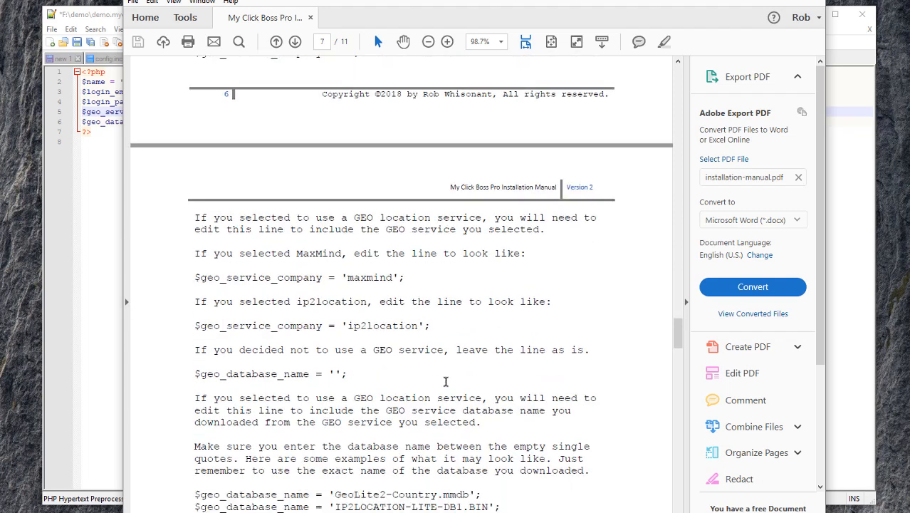
double_click(365, 280)
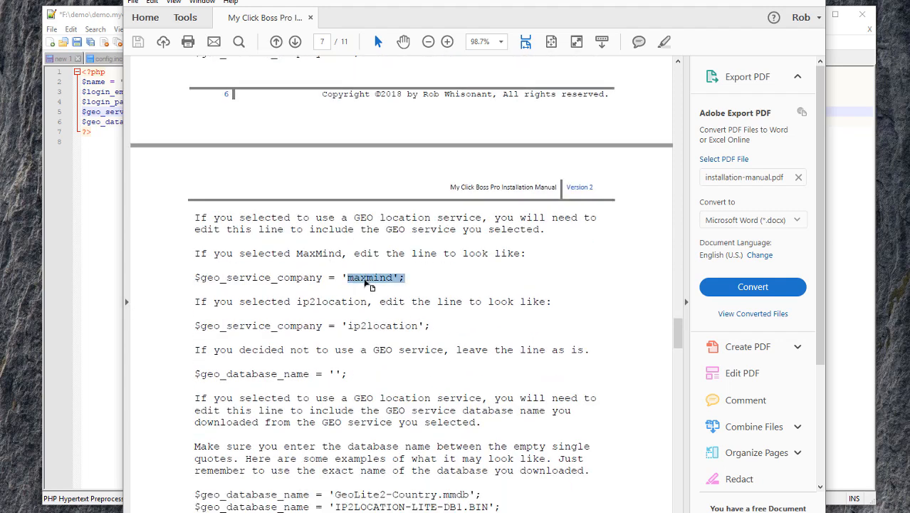
key(alt+Tab)
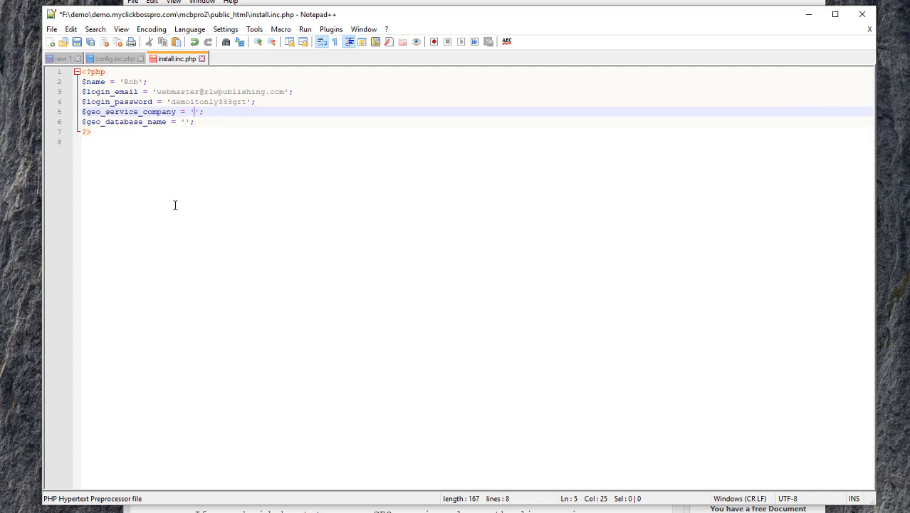
text(maxmind)
click(183, 122)
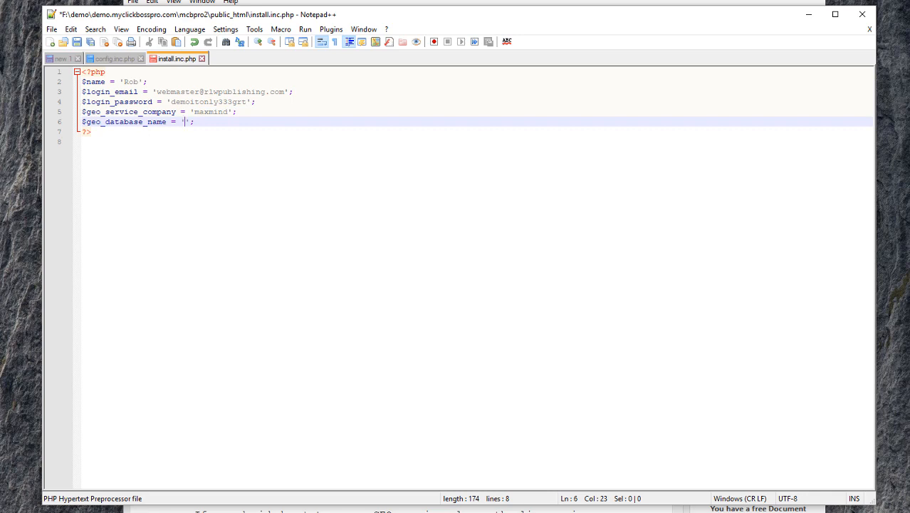
Copy the GeoLite2-Country.mmdb file name from the demo.myclickbosspro.com folder
click(185, 498)
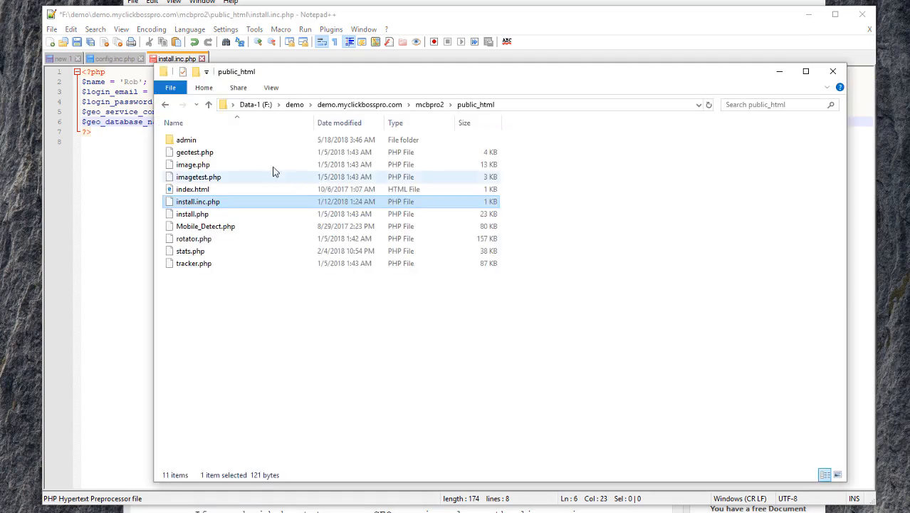
click(345, 105)
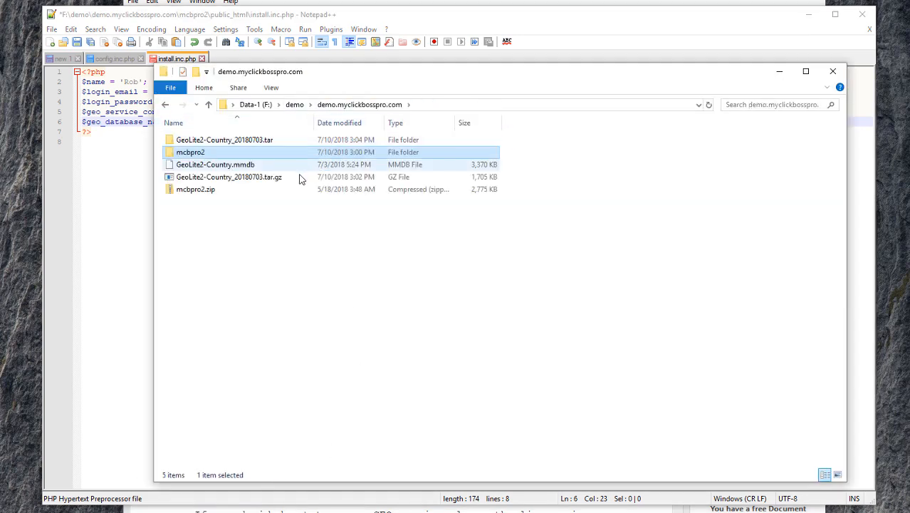
click(247, 166)
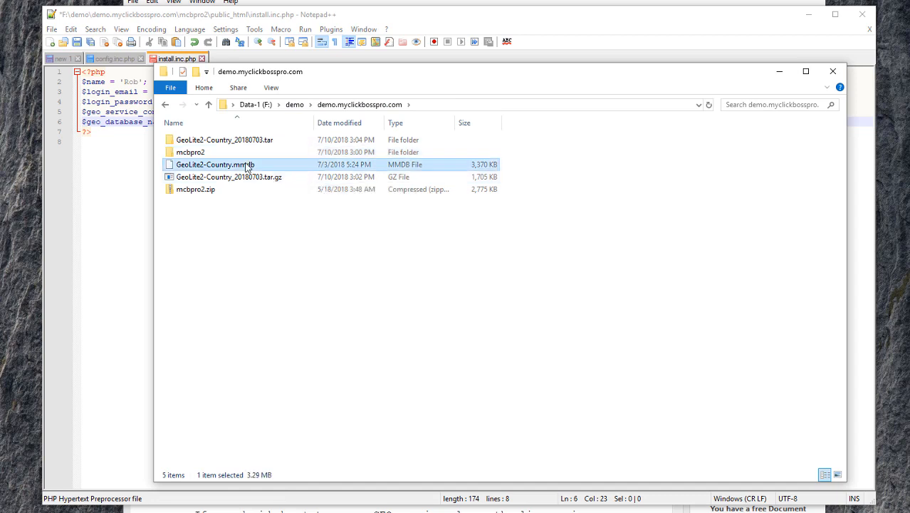
click(247, 165)
key(ctrl+a)
key(ctrl+c)
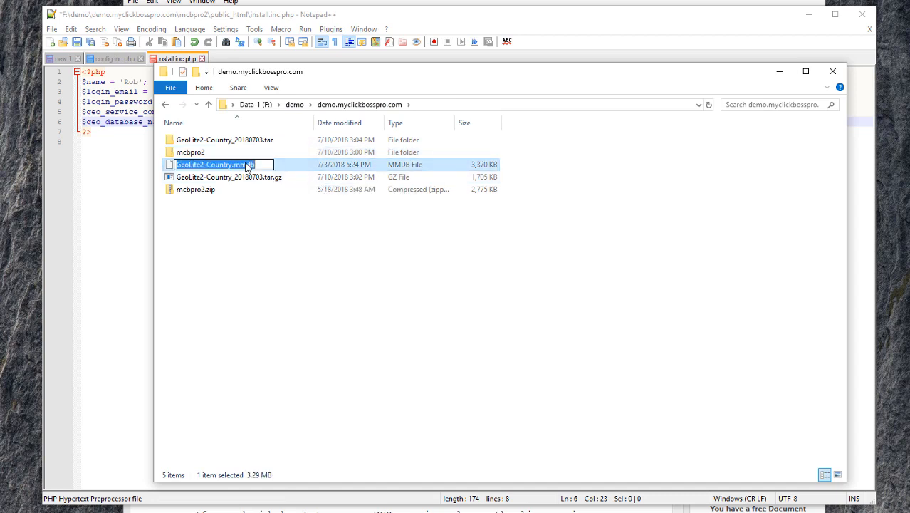
key(Escape)
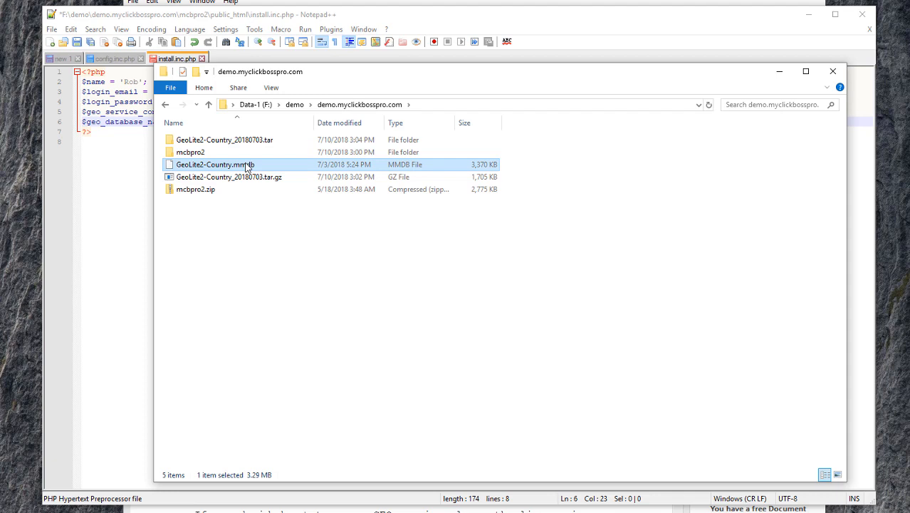
Set $geo_database_name to 'GeoLite2-Country.mmdb' and save install.inc.php
click(121, 142)
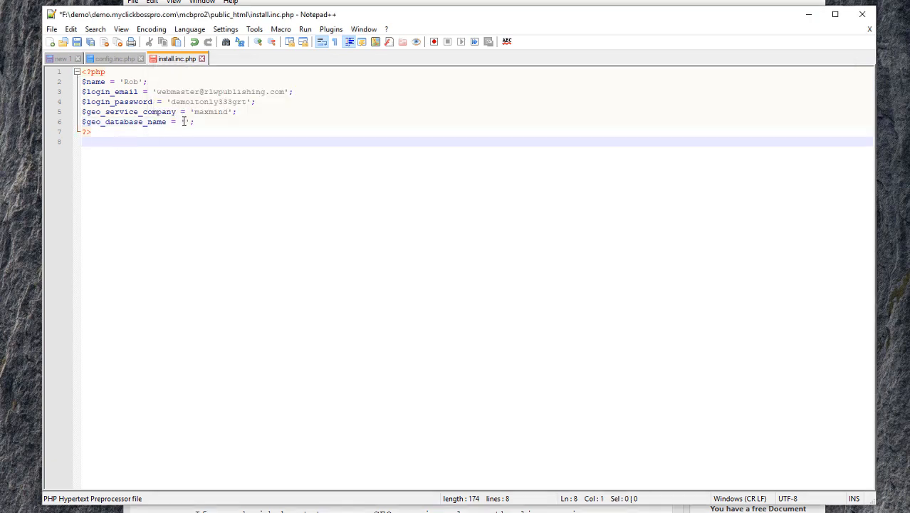
click(183, 121)
key(ctrl+v)
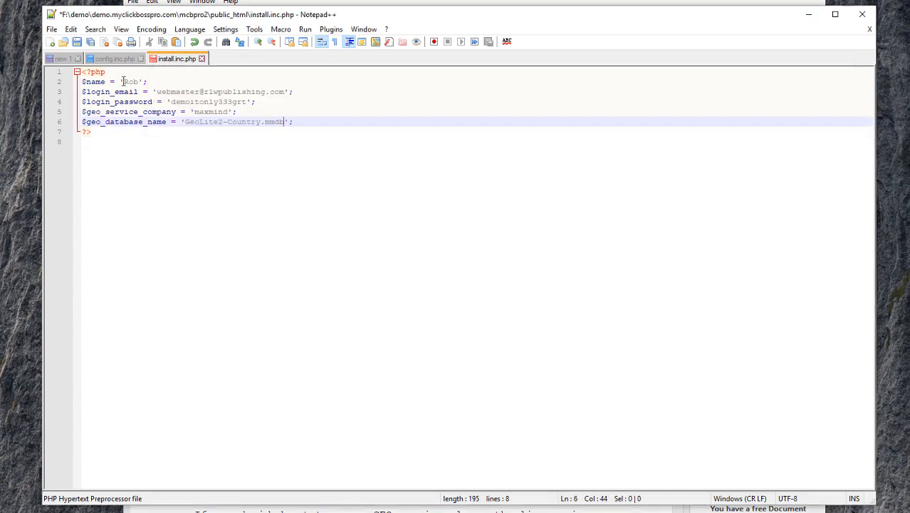
click(77, 42)
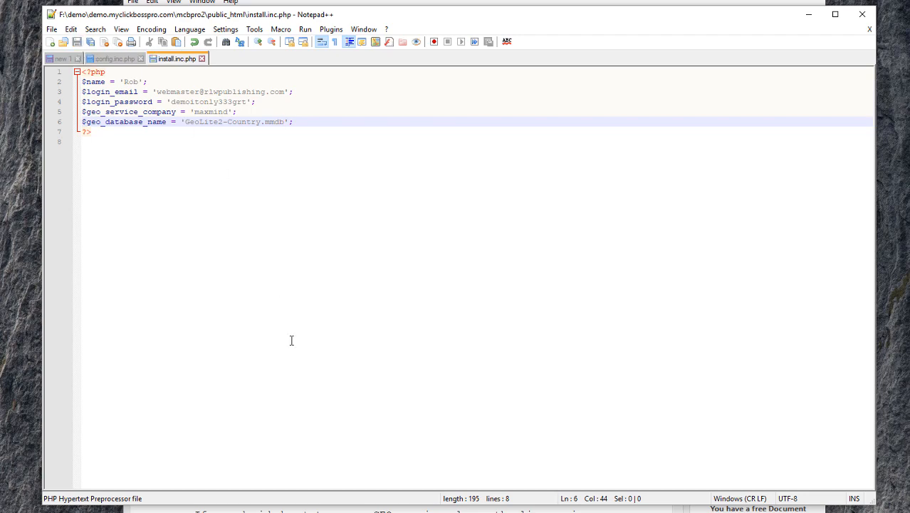
key(alt+Tab)
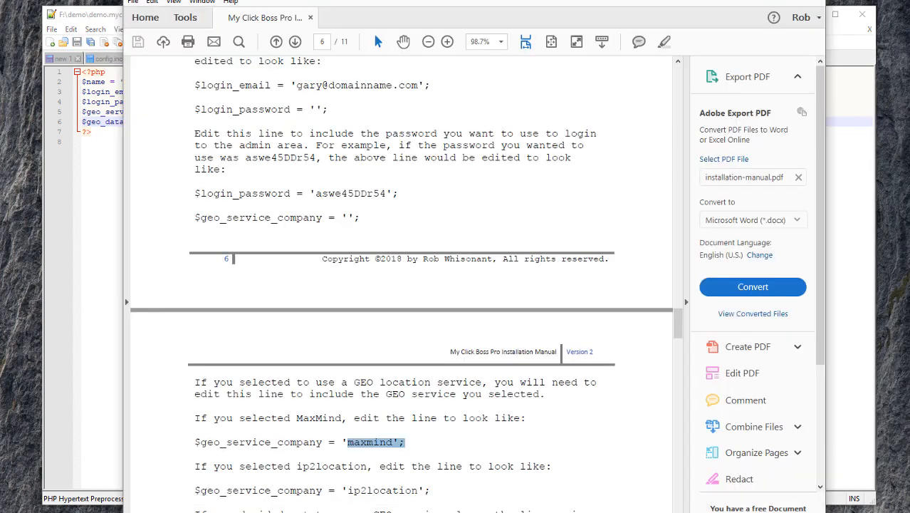
Scroll the manual to the Upload Script Files and Upload GEO Location Database sections
click(410, 379)
scroll(383, 364, down, 1)
scroll(381, 361, down, 9)
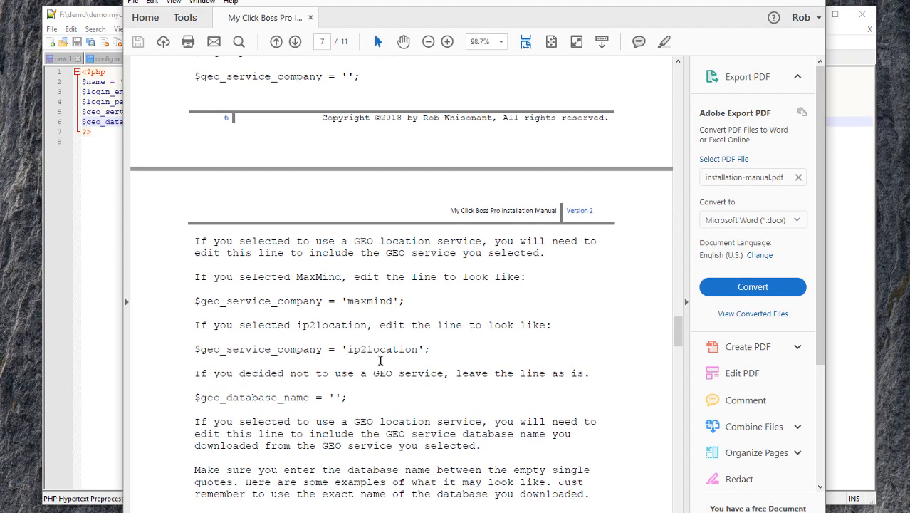
scroll(380, 361, down, 11)
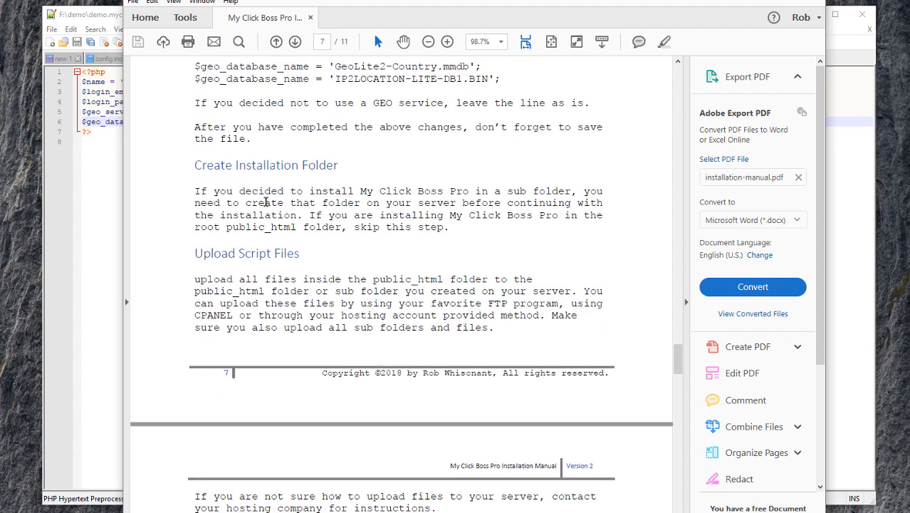
scroll(268, 206, down, 3)
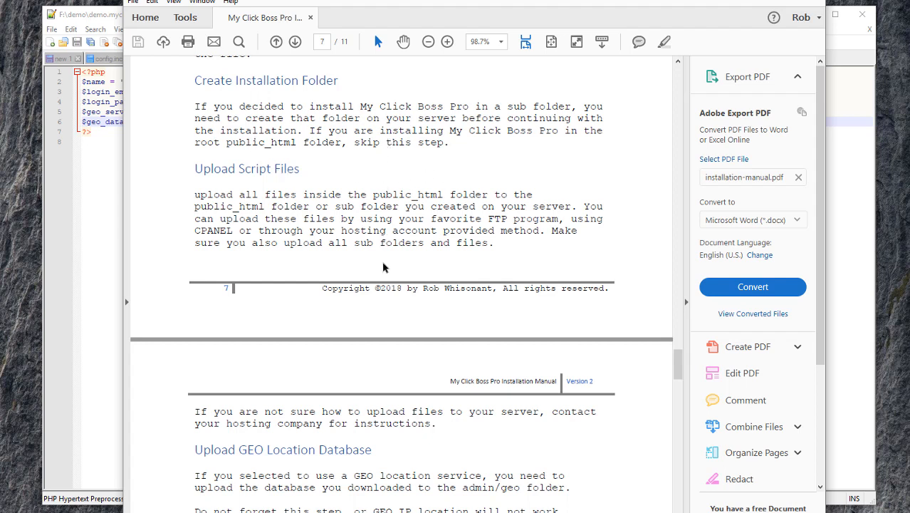
mouse_move(652, 507)
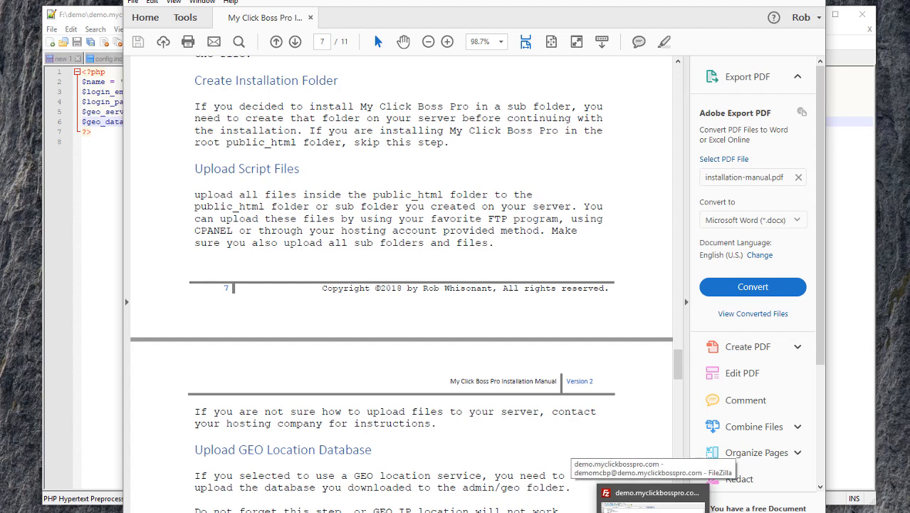
Open the server's public_html folder and the local mcbpro2\public_html folder
click(652, 503)
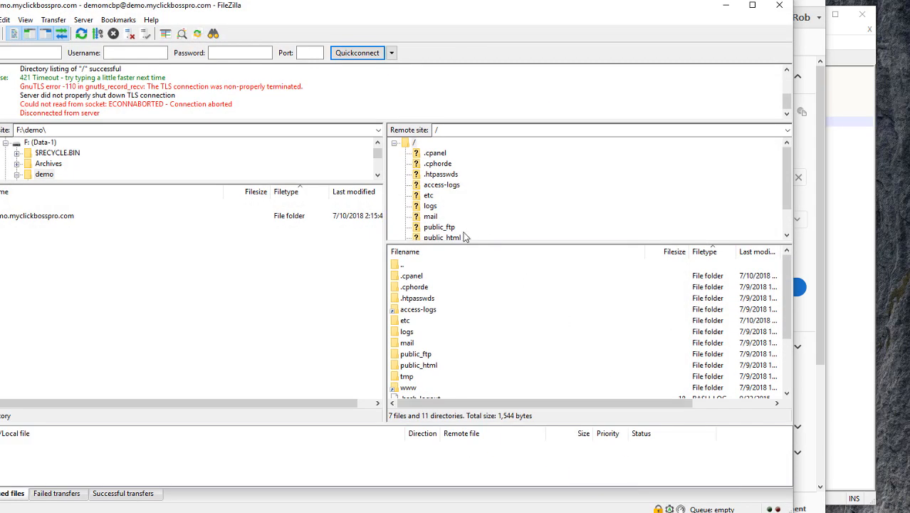
double_click(437, 368)
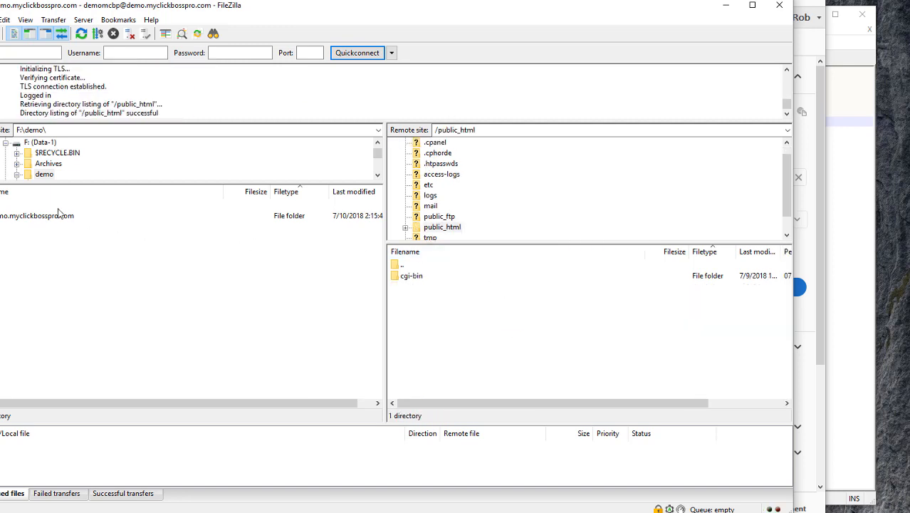
double_click(30, 218)
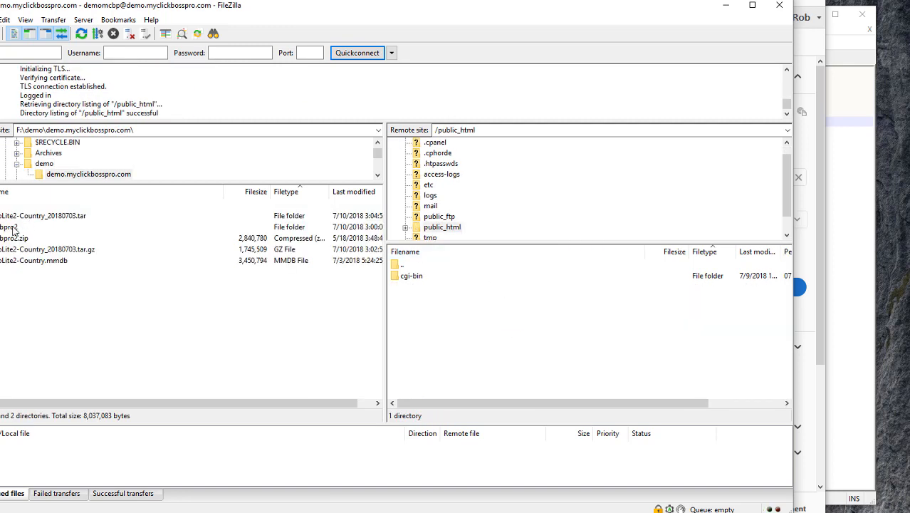
double_click(11, 228)
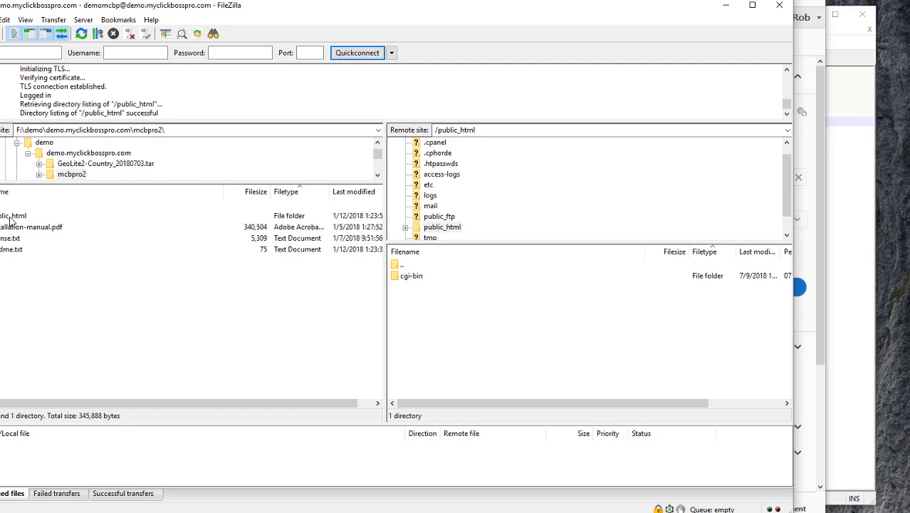
double_click(11, 218)
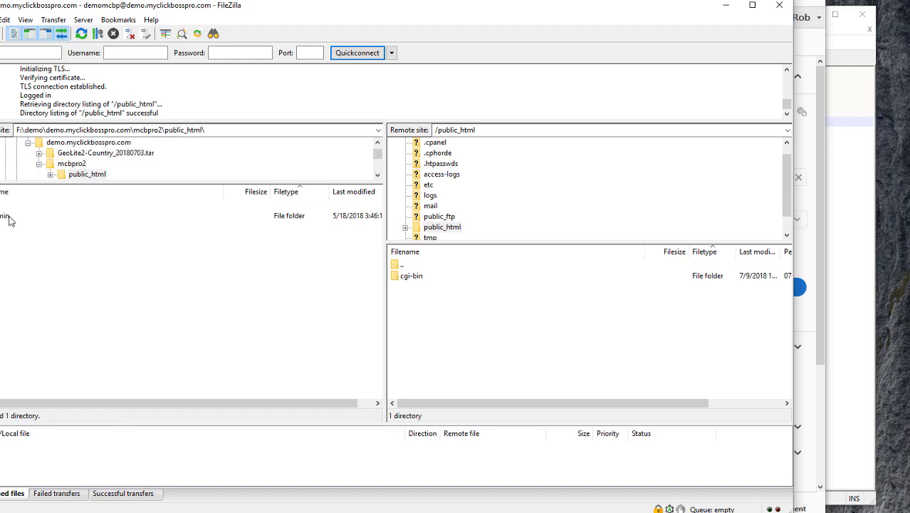
Upload the admin folder and all PHP and HTML files to the server, 107 transfers
click(6, 217)
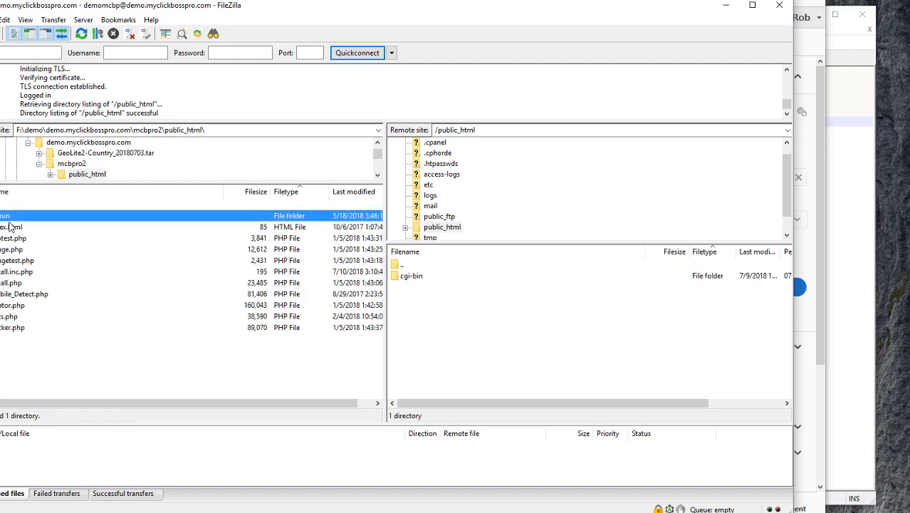
shift+click(11, 328)
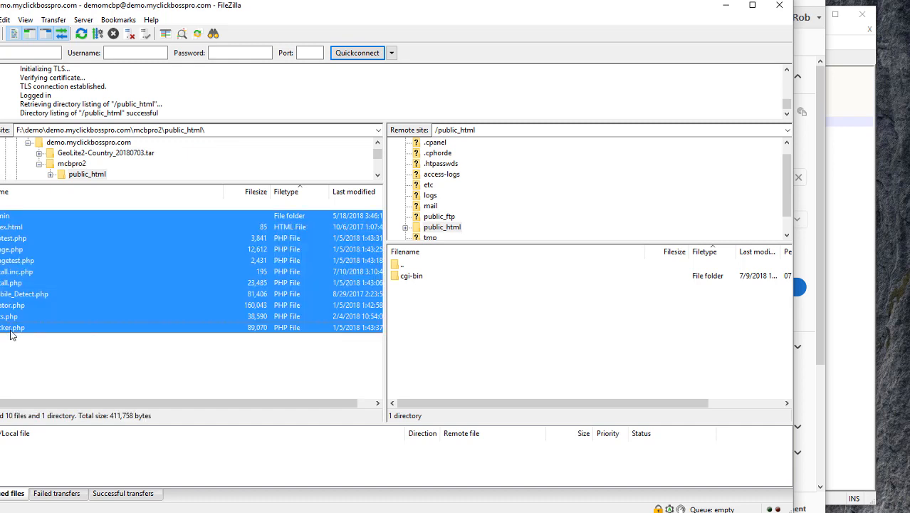
right_click(11, 334)
click(30, 341)
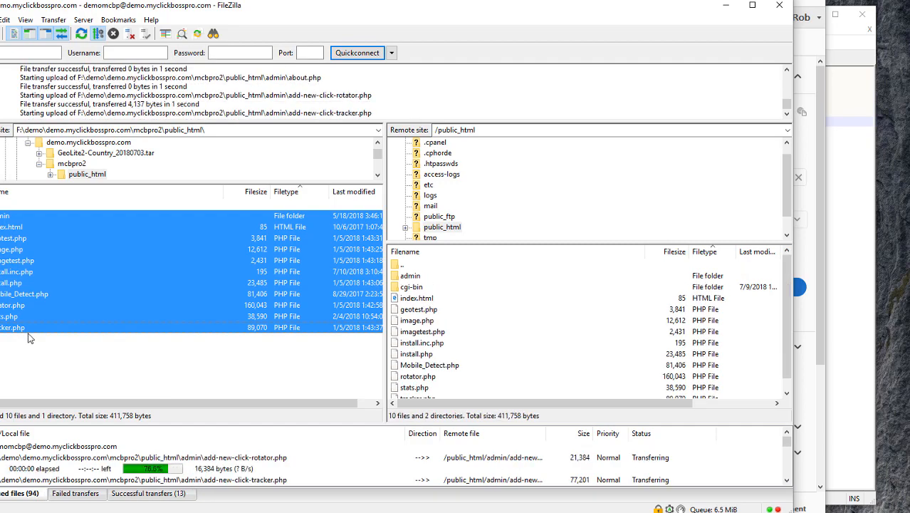
drag(258, 7, 283, 13)
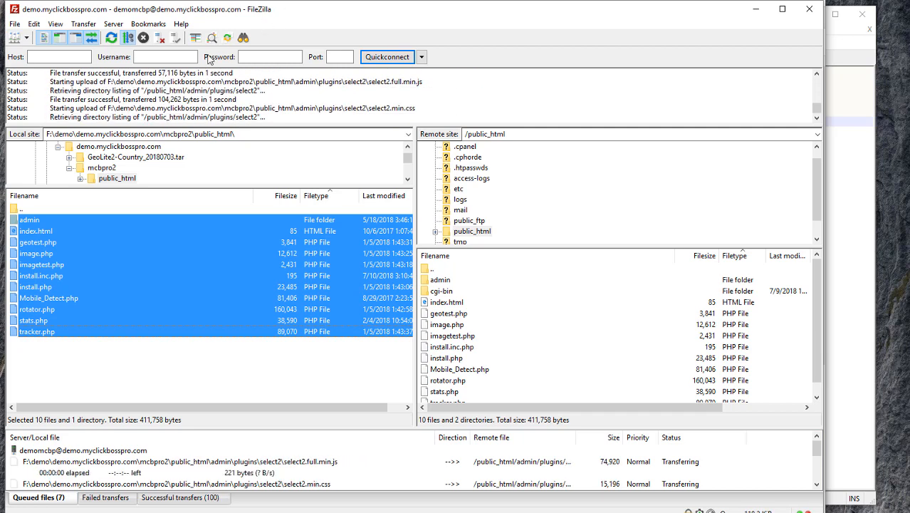
click(84, 208)
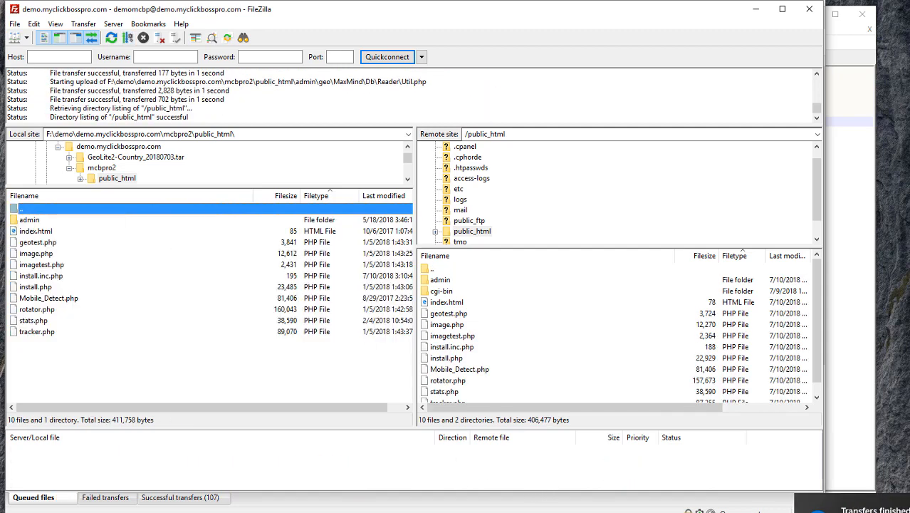
Check the manual, then select GeoLite2-Country.mmdb in the local demo.myclickbosspro.com folder
key(alt+Tab)
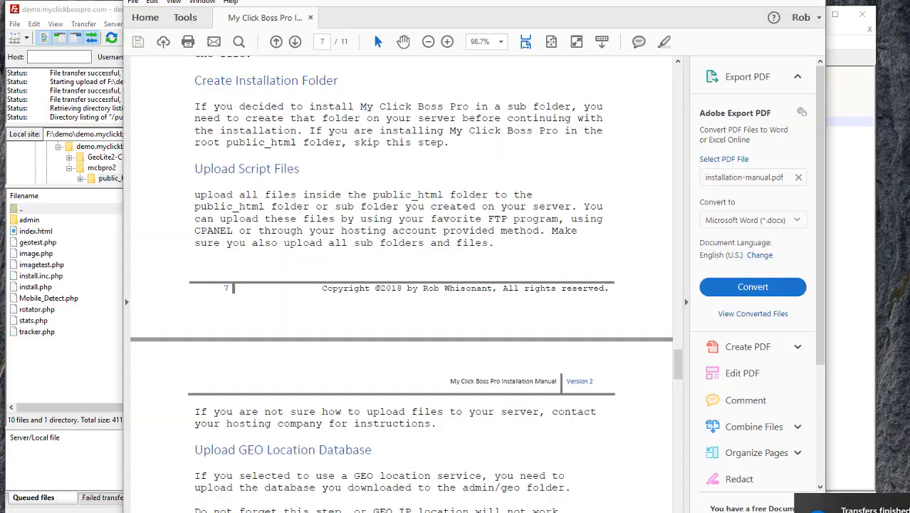
scroll(400, 370, down, 4)
scroll(400, 369, down, 4)
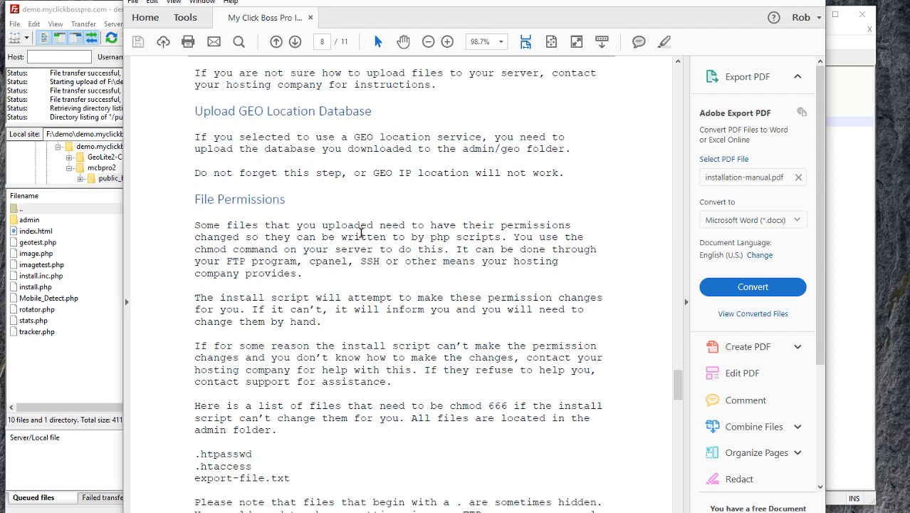
click(93, 10)
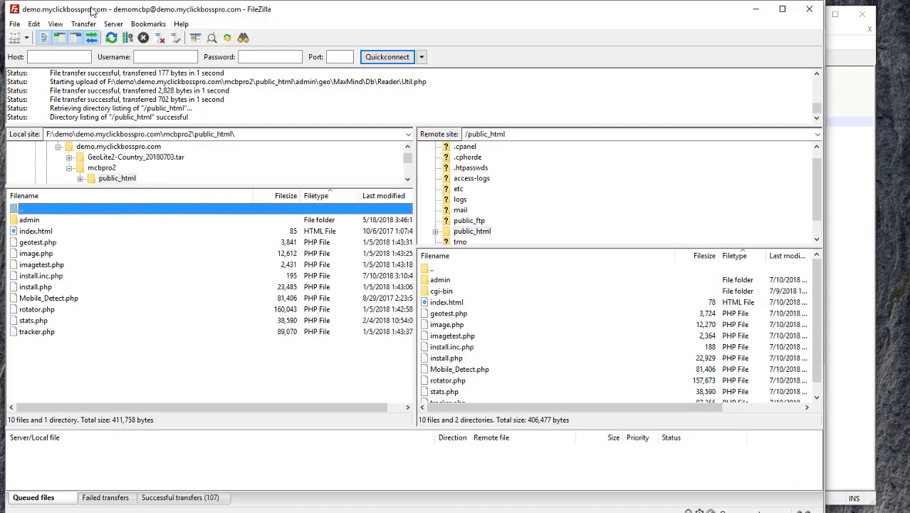
double_click(37, 210)
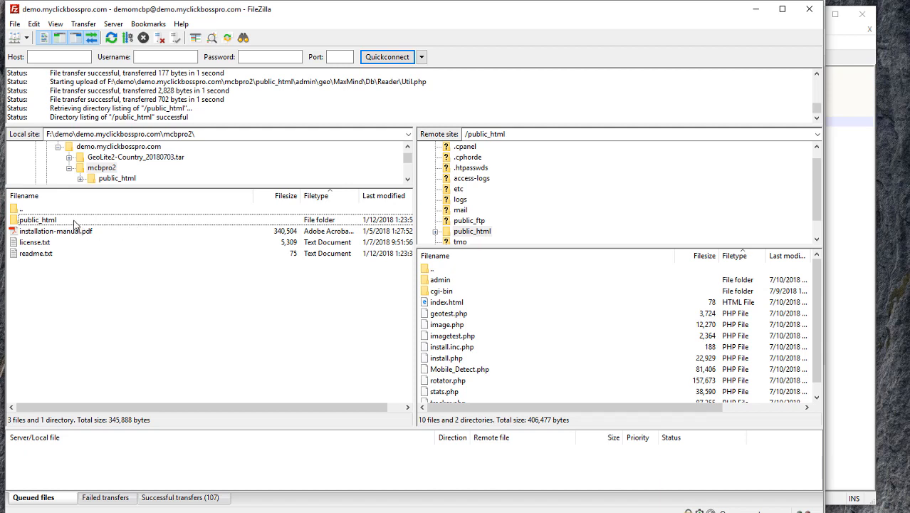
double_click(52, 210)
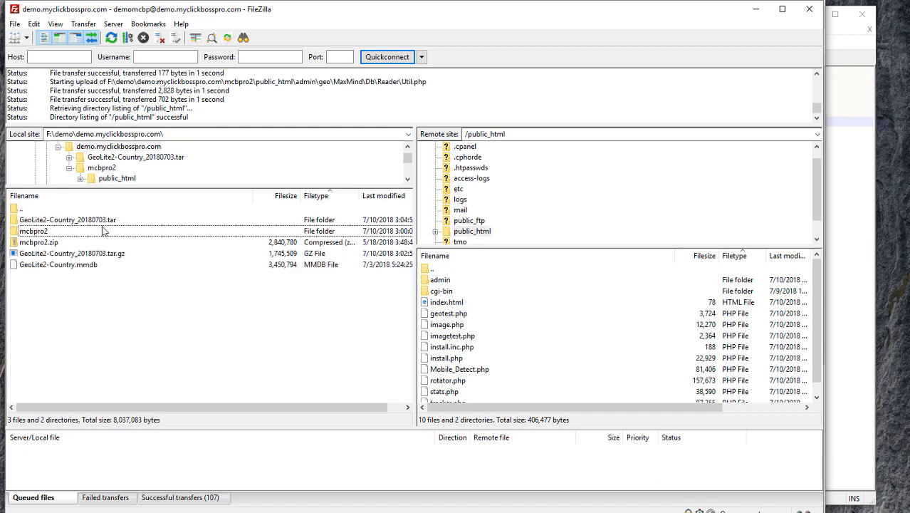
click(84, 265)
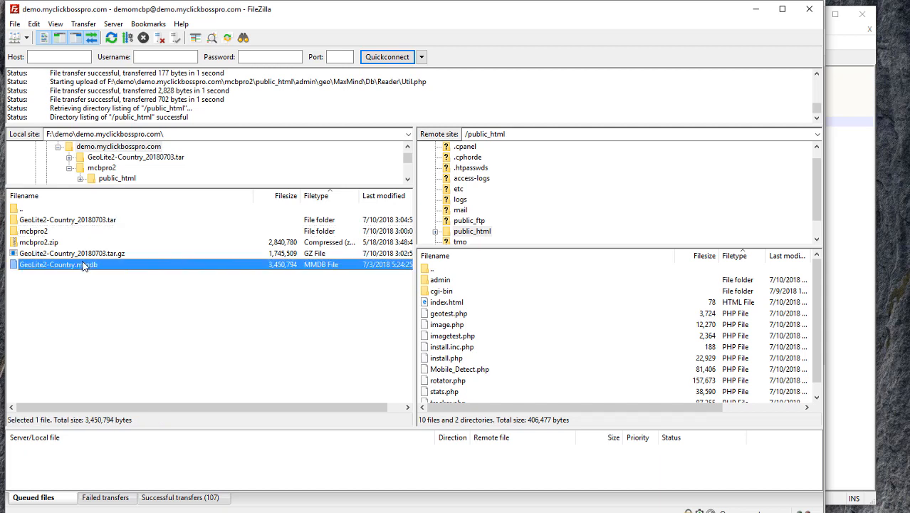
Upload GeoLite2-Country.mmdb into the server's public_html/admin/geo folder
double_click(441, 282)
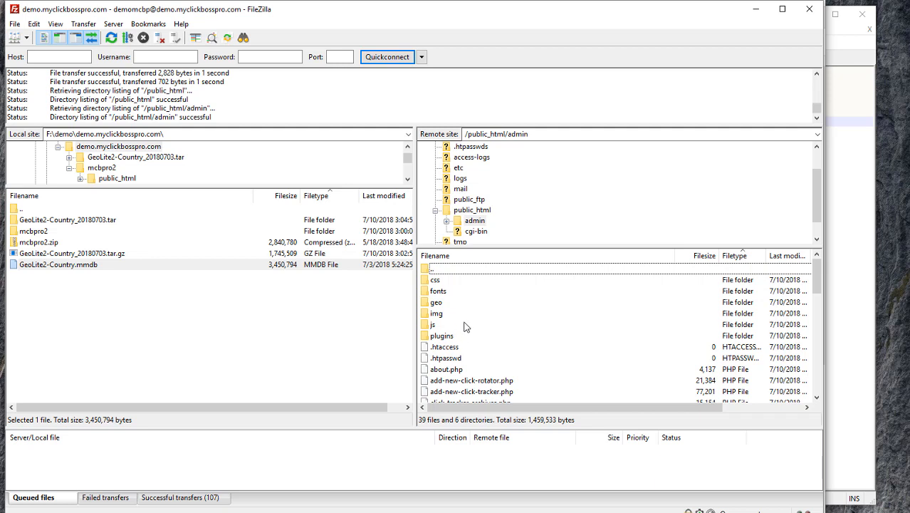
double_click(451, 303)
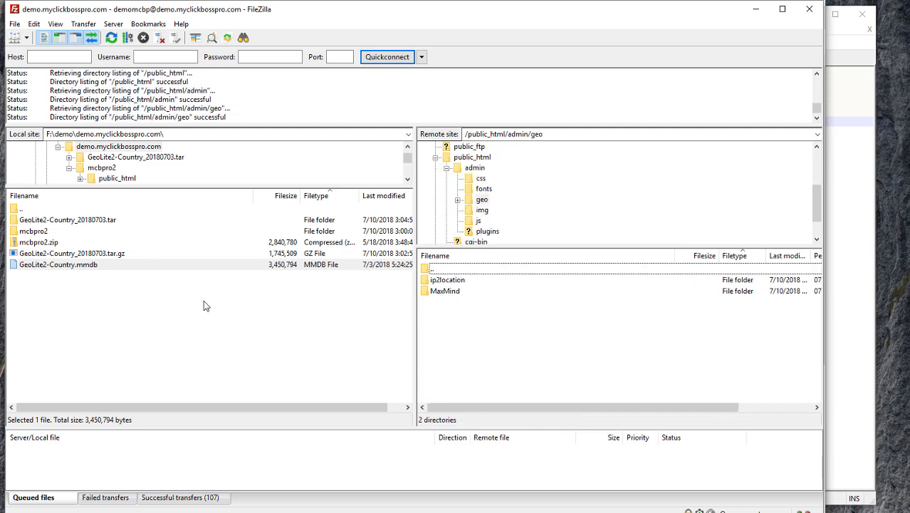
double_click(141, 269)
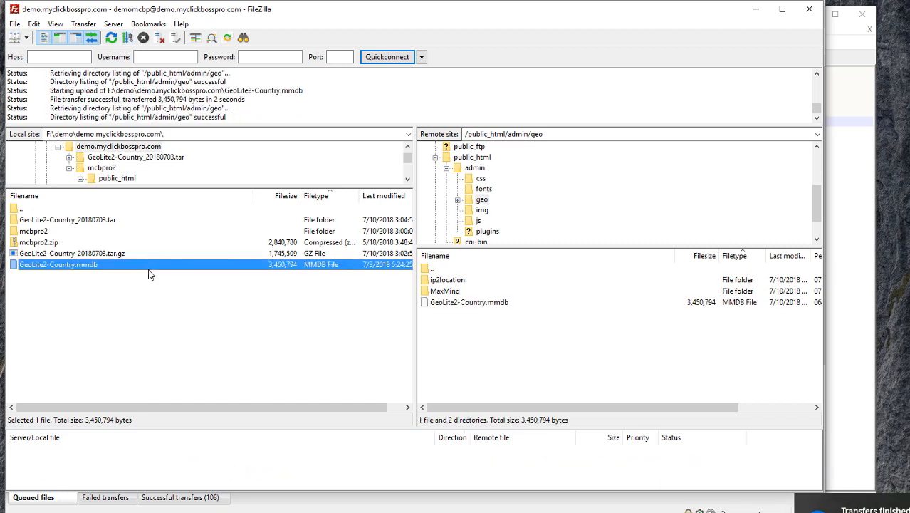
click(753, 10)
scroll(411, 335, down, 3)
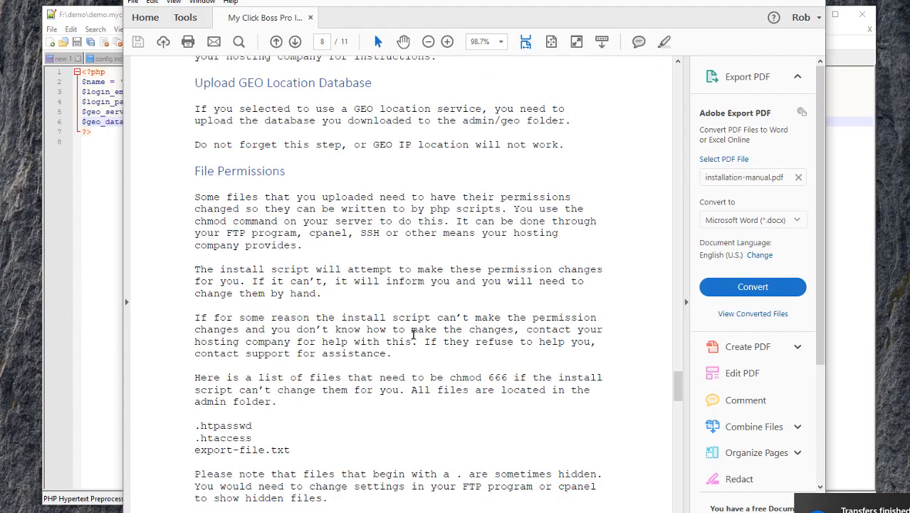
scroll(406, 337, down, 2)
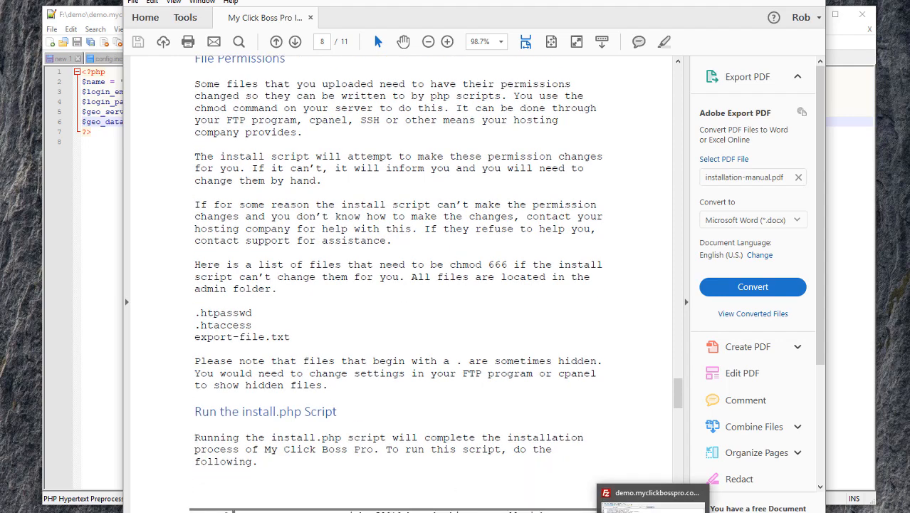
click(653, 512)
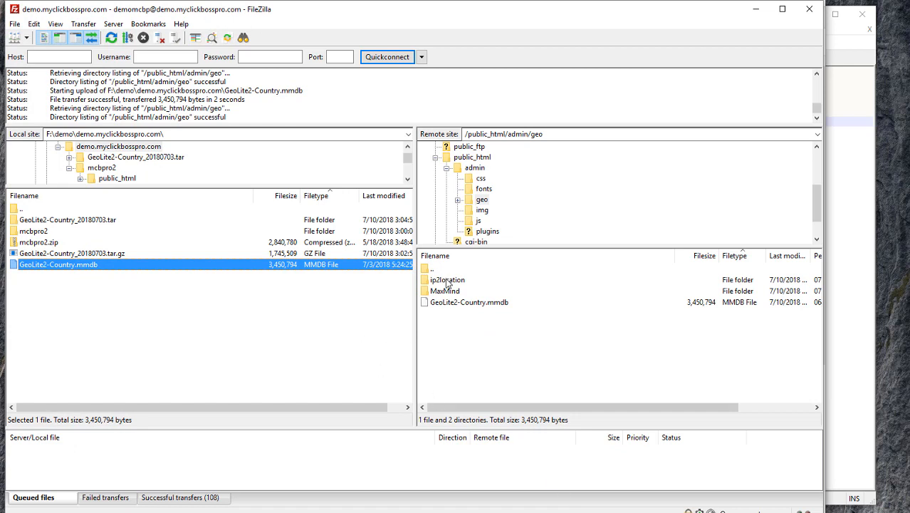
Set the permissions of .htaccess and .htpasswd in the server's admin folder to 666
double_click(445, 270)
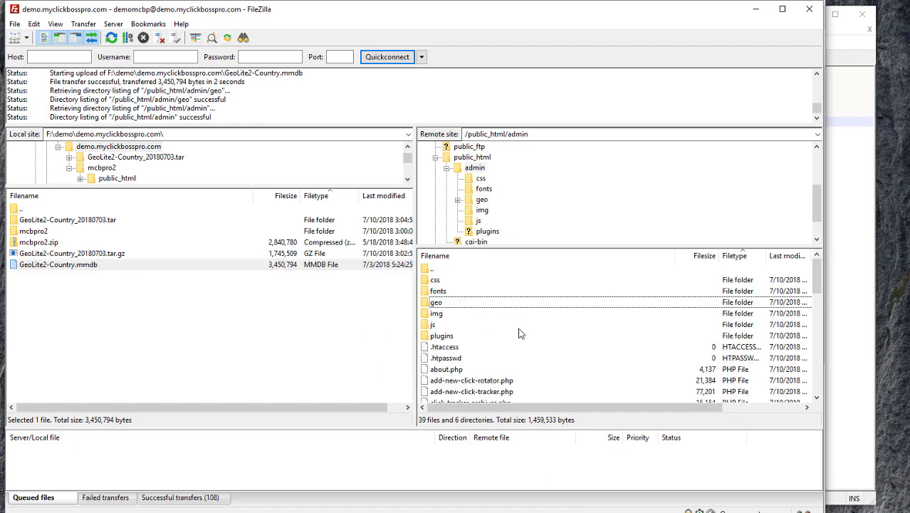
click(466, 349)
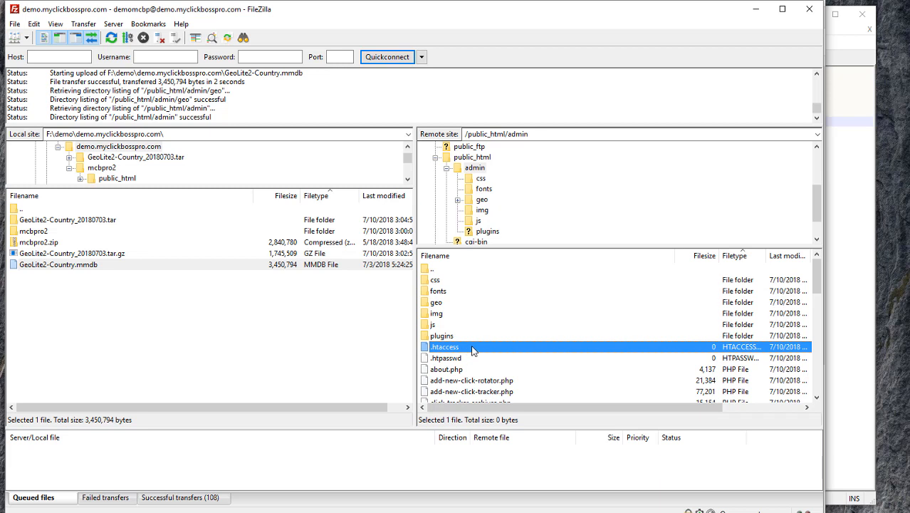
right_click(471, 346)
click(523, 492)
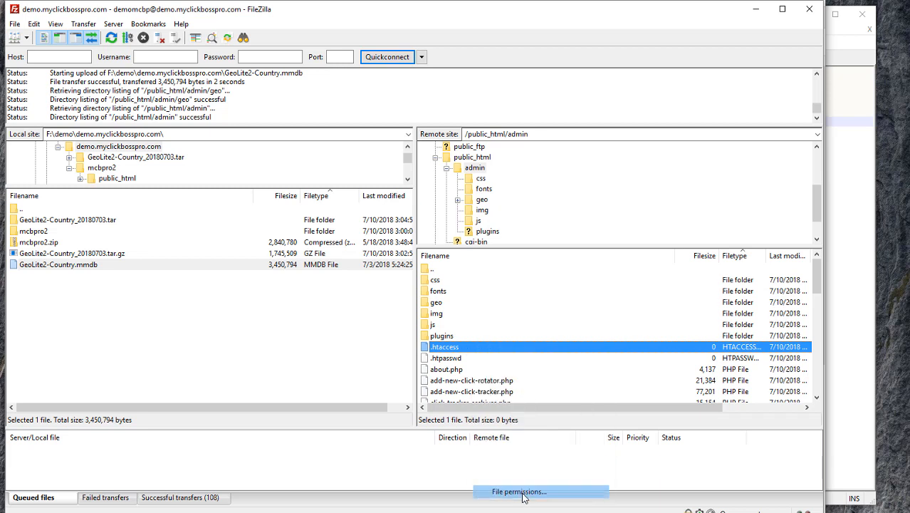
double_click(611, 369)
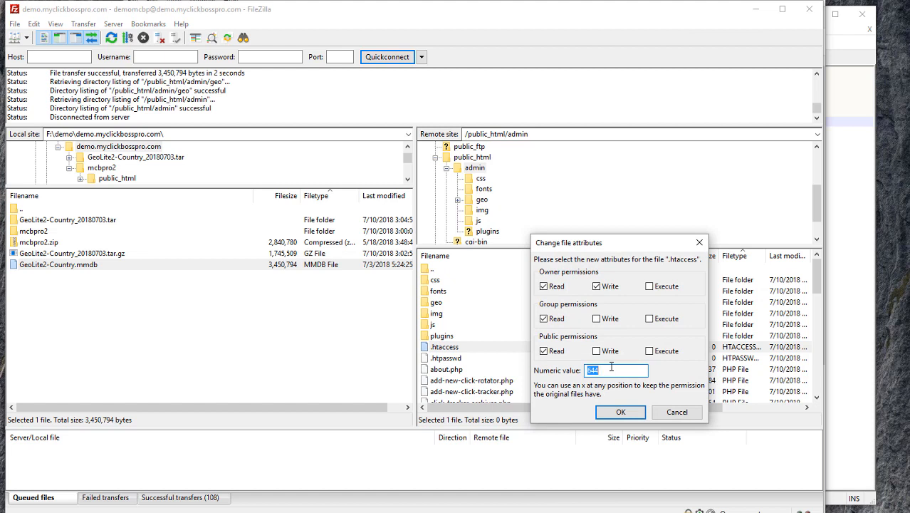
text(666)
click(624, 415)
click(478, 359)
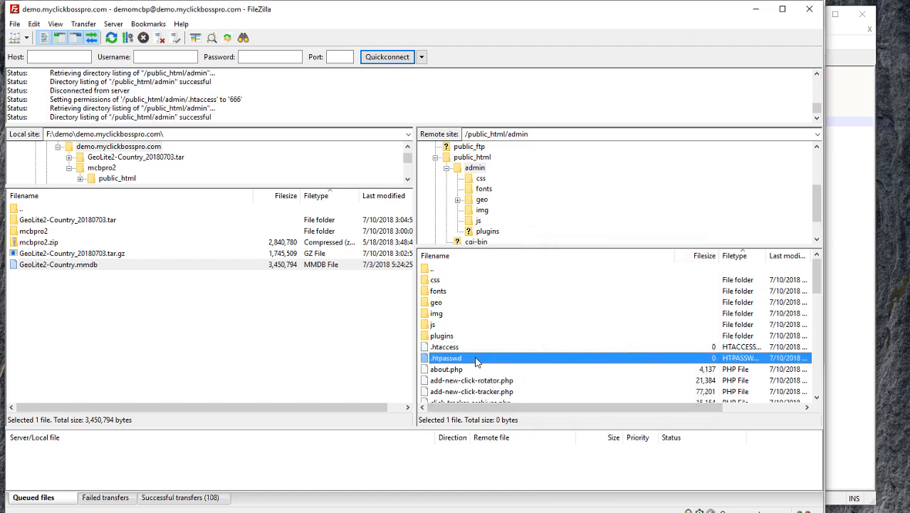
right_click(477, 362)
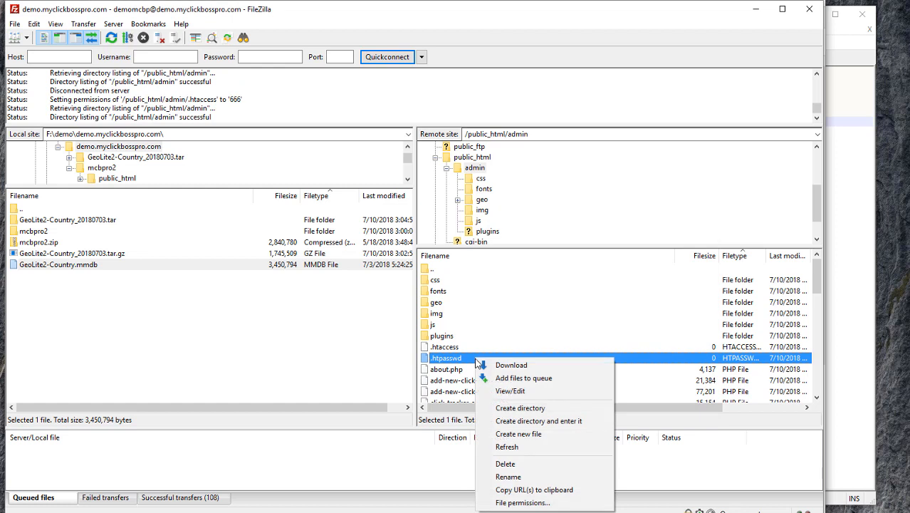
click(512, 503)
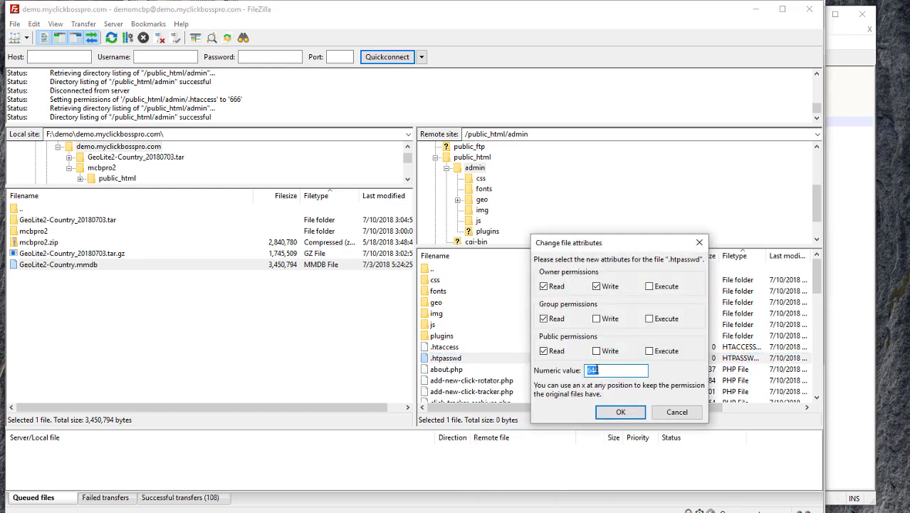
text(666)
click(620, 411)
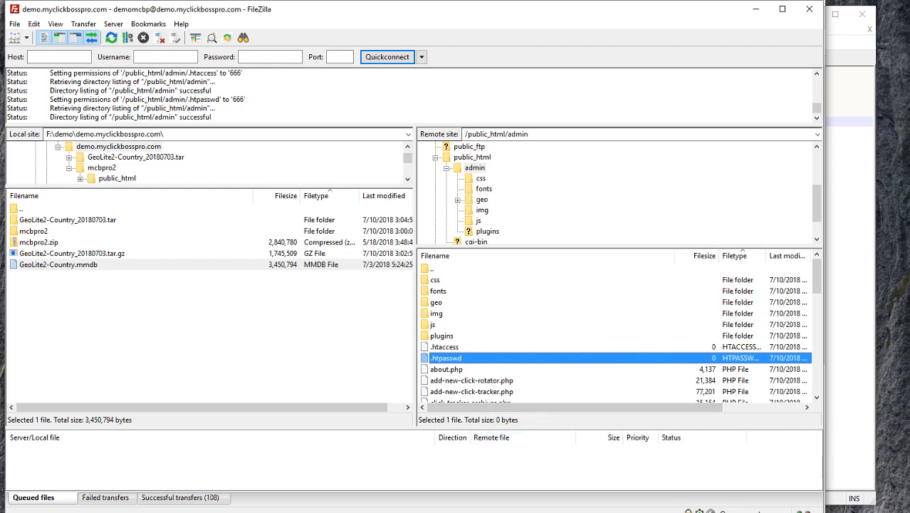
Set export-file.txt permissions to 666 and minimize FileZilla to read the manual
key(alt+Tab)
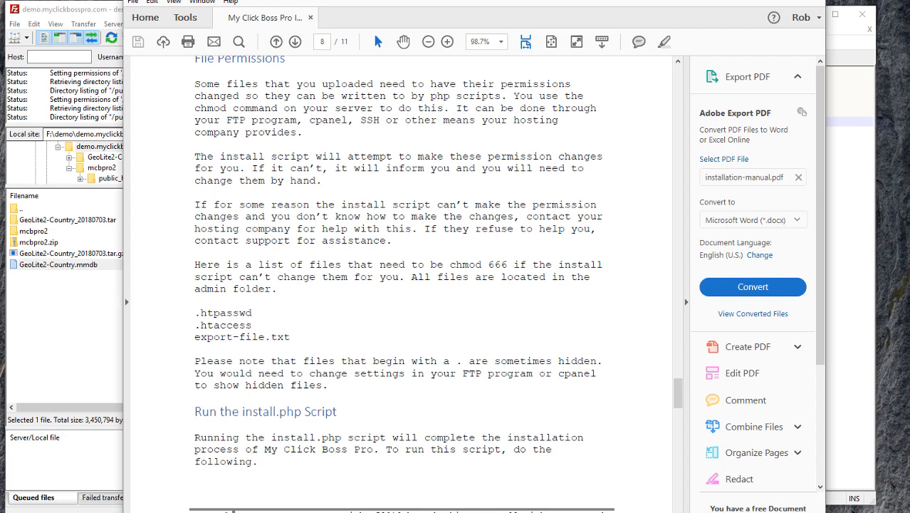
click(76, 333)
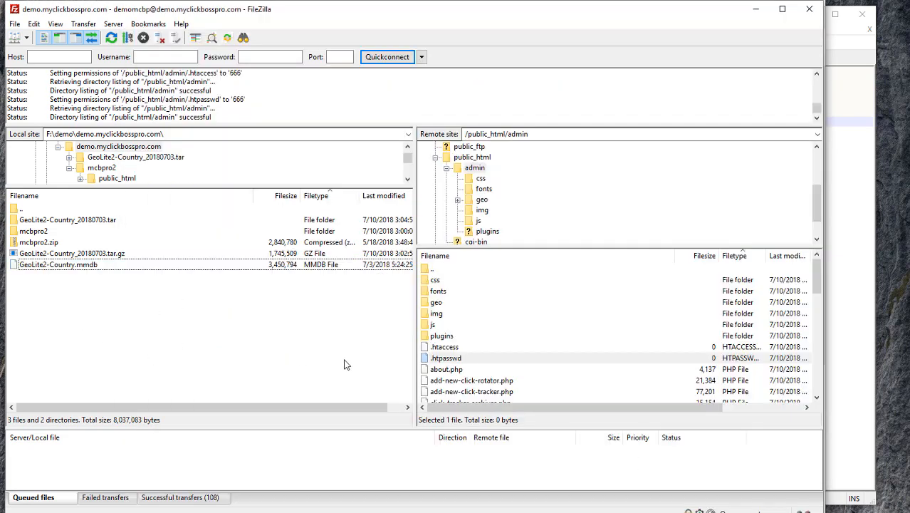
scroll(497, 353, down, 5)
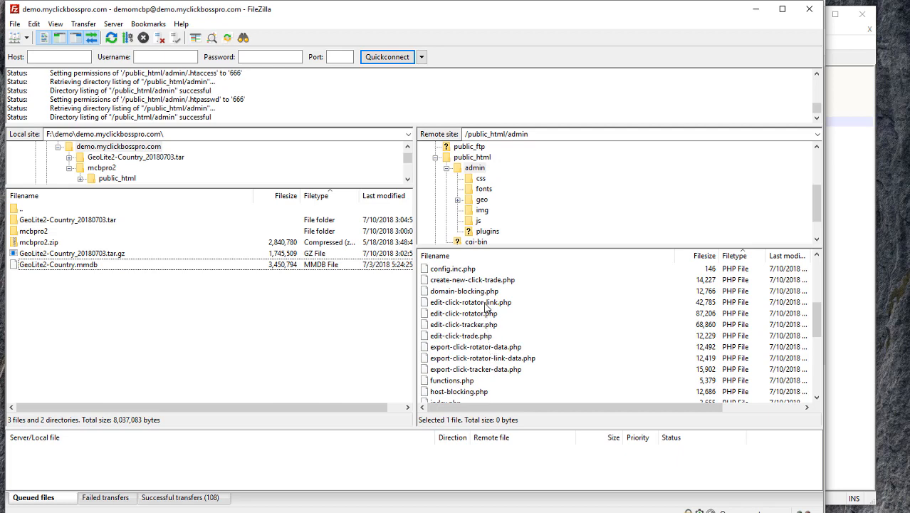
scroll(487, 308, down, 5)
click(464, 392)
right_click(464, 391)
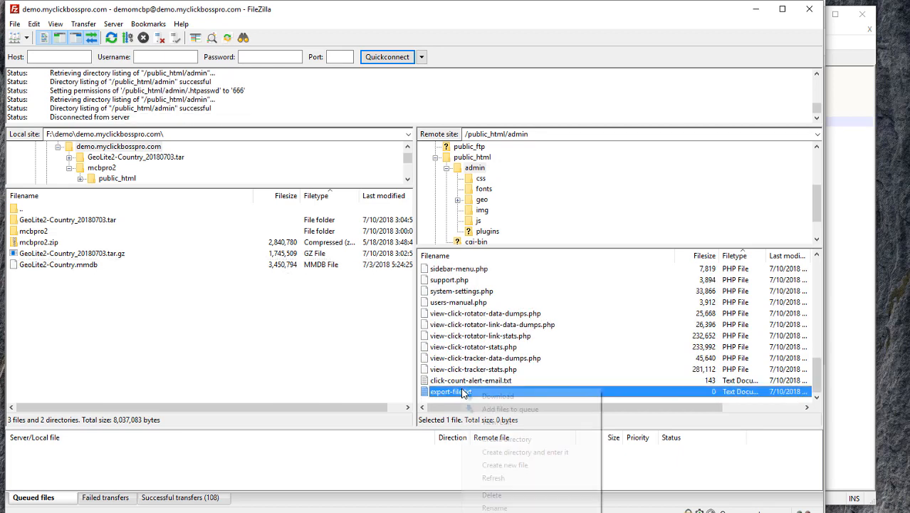
click(514, 512)
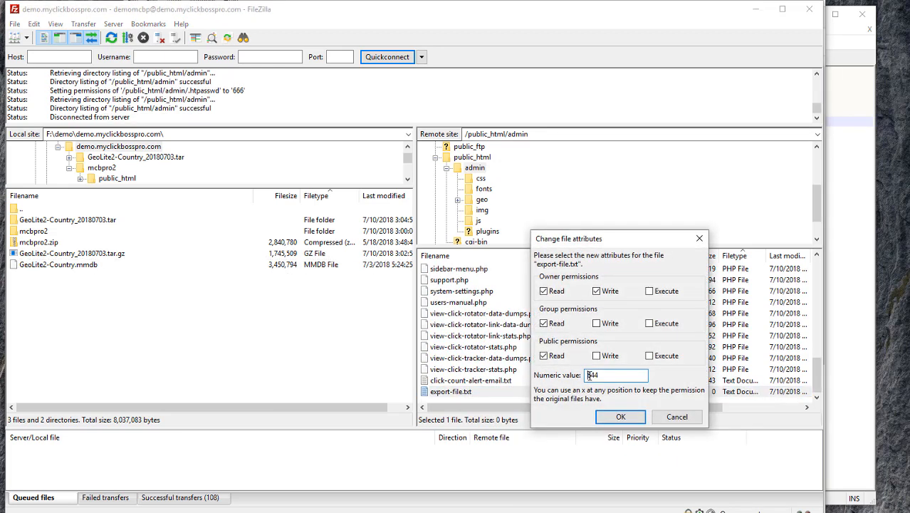
double_click(613, 375)
text(666)
click(617, 418)
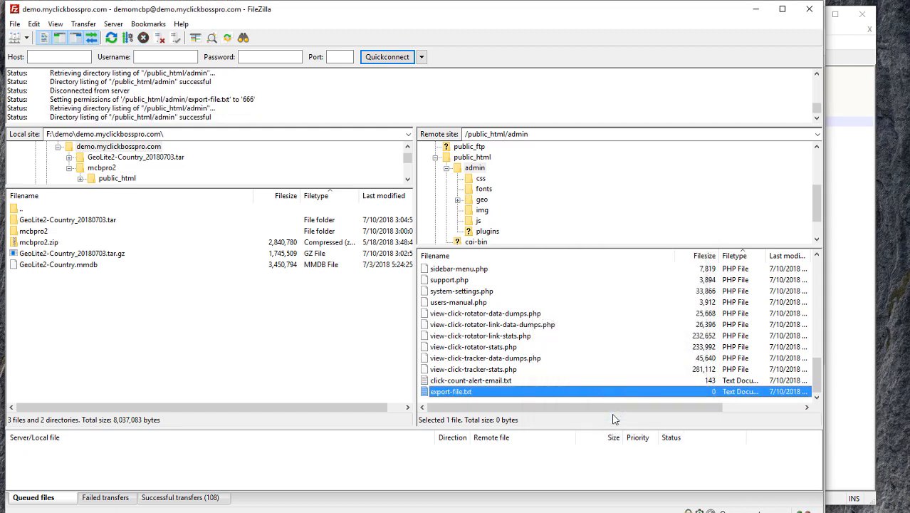
click(755, 9)
scroll(419, 328, down, 5)
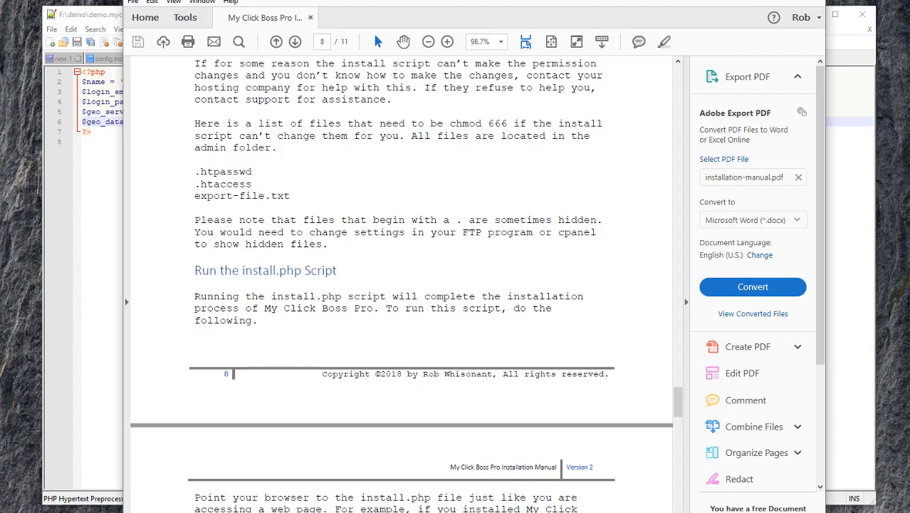
Run demo.myclickbosspro.com/install.php in Firefox until it shows Installation Complete!
click(312, 507)
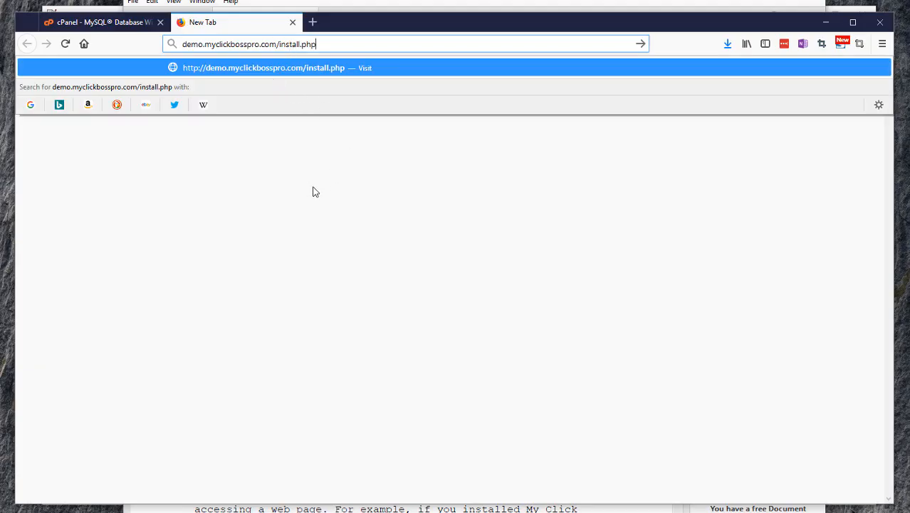
key(Return)
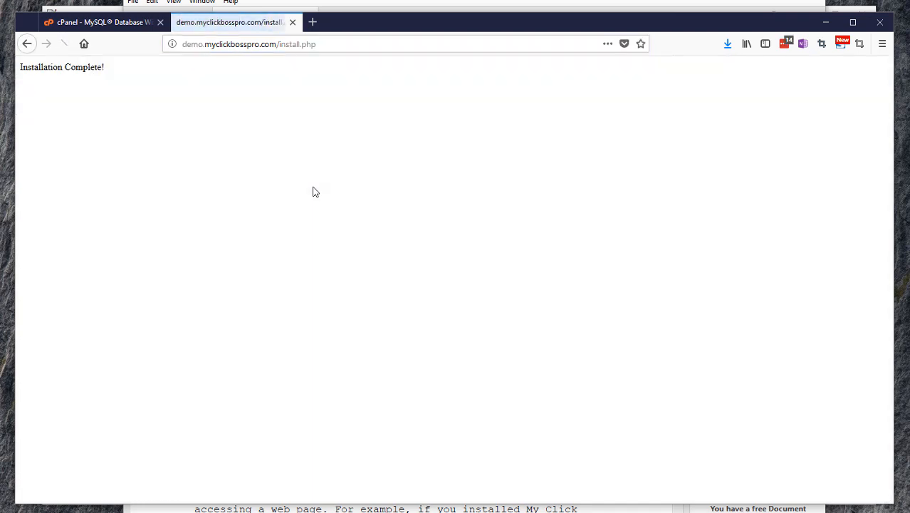
drag(108, 73, 19, 76)
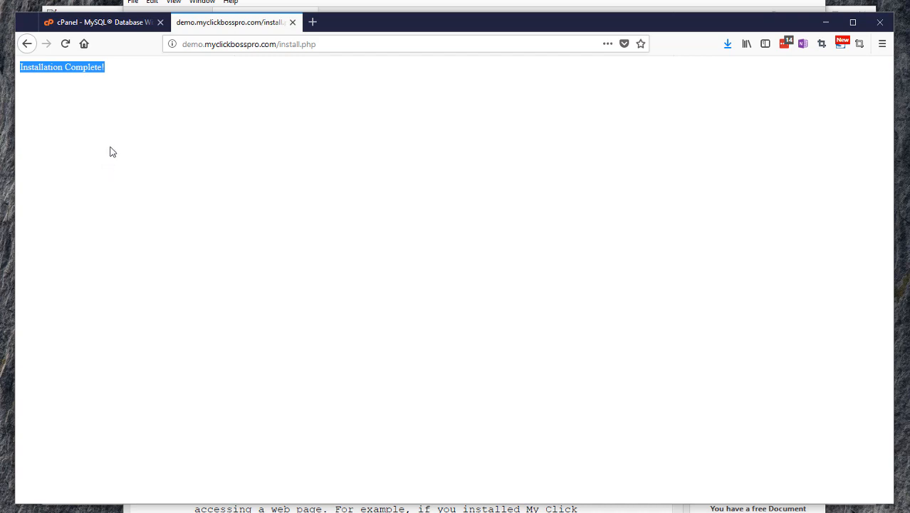
click(121, 129)
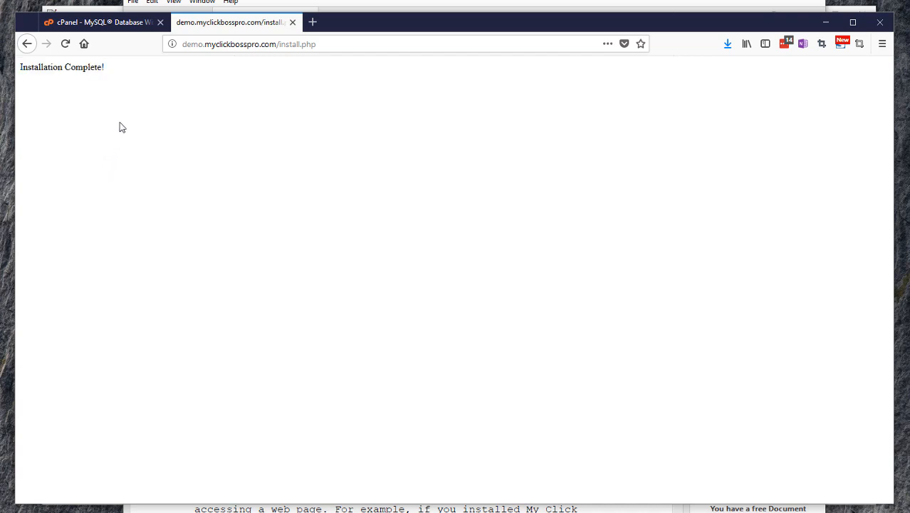
Change the address from install.php to admin/ and load the admin page
click(322, 43)
click(323, 44)
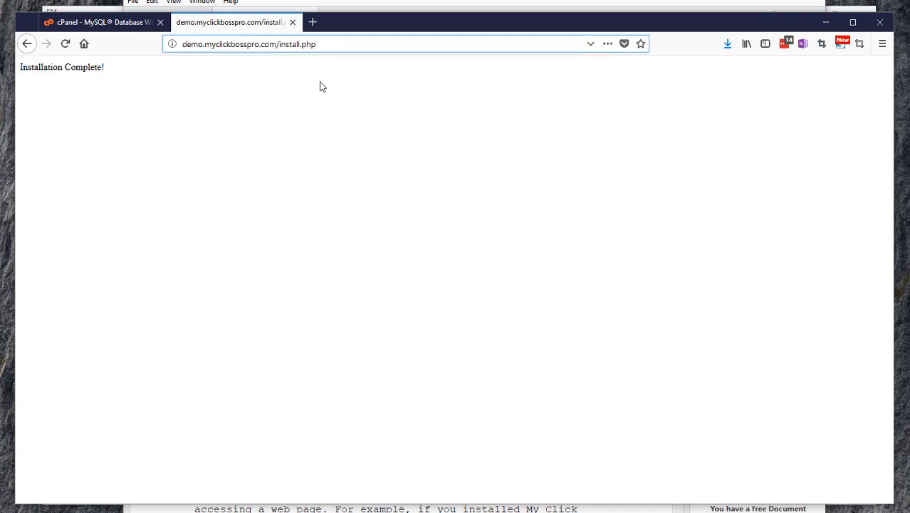
key(BackSpace)
key(BackSpace)
key(BackSpace)
key(BackSpace)
key(BackSpace)
key(BackSpace)
key(BackSpace)
key(BackSpace)
key(BackSpace)
key(BackSpace)
key(BackSpace)
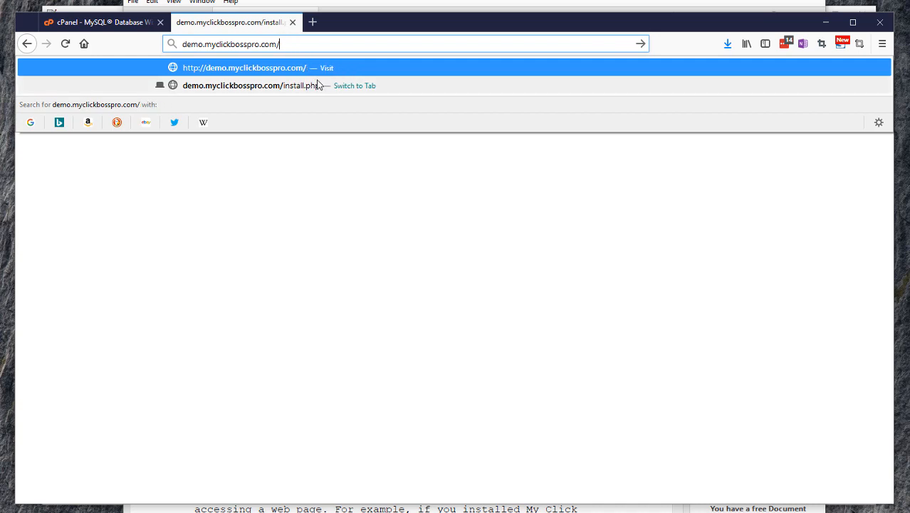
text(admin/)
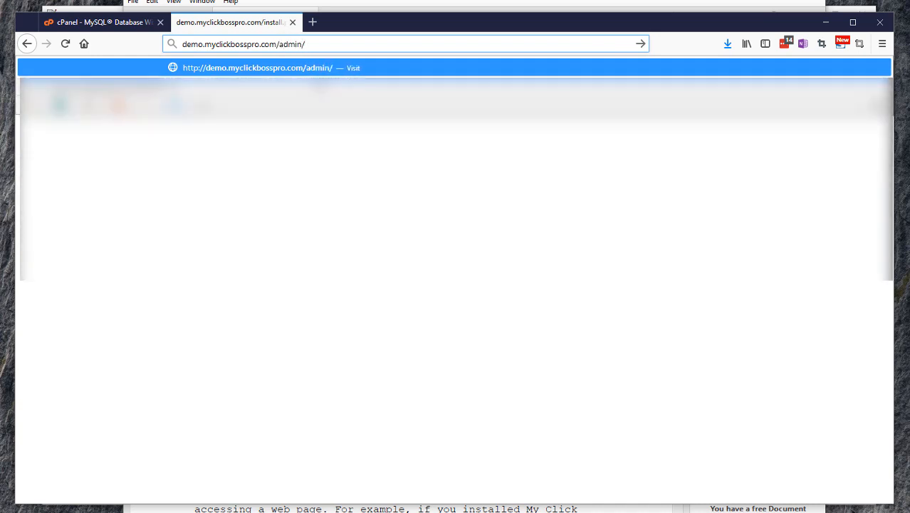
key(Return)
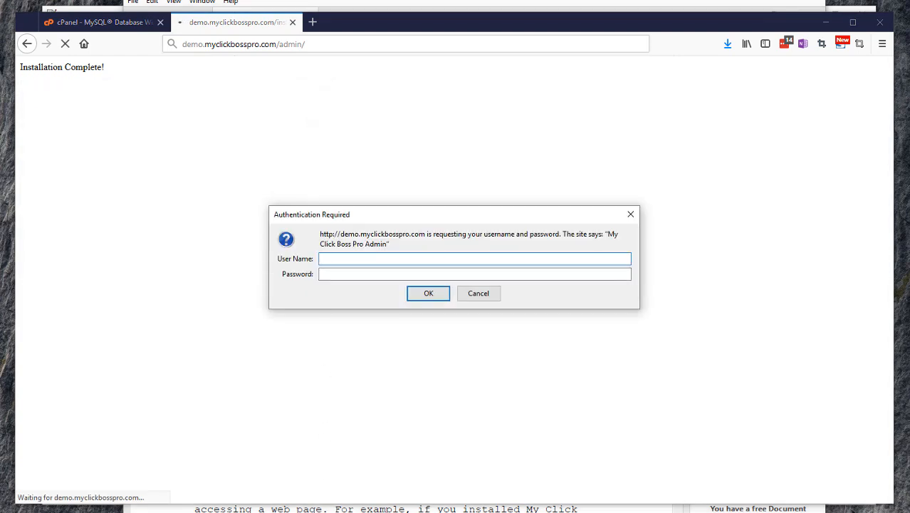
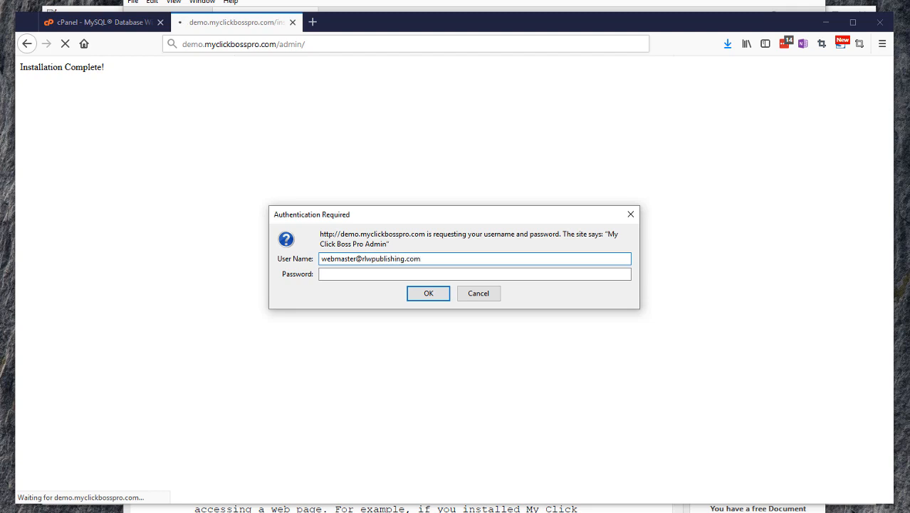
Log in to the My Click Boss Pro admin with the admin e-mail and password
click(346, 273)
key(ctrl+v)
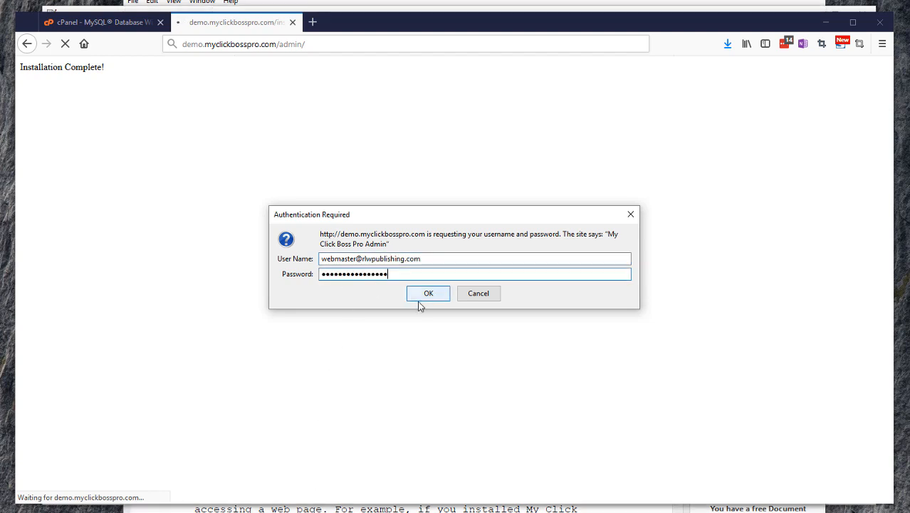
click(429, 295)
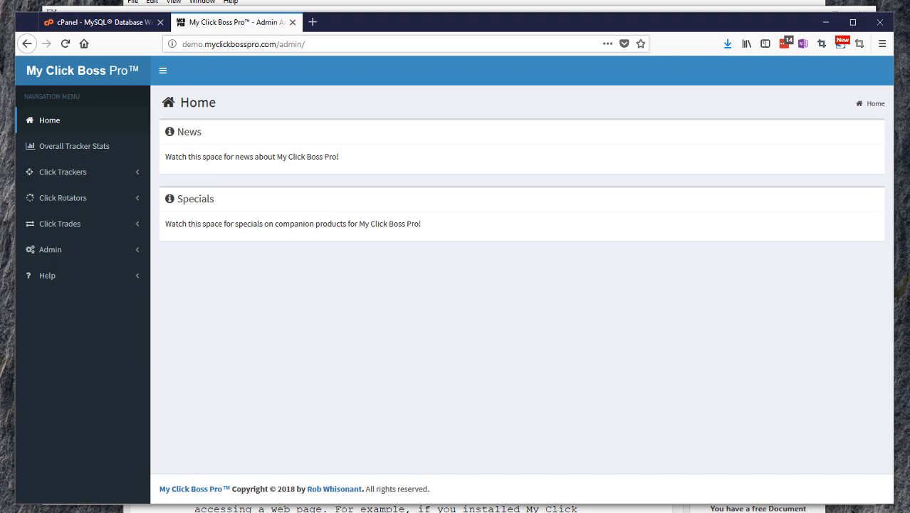
Return to the installation manual and scroll down to page 9
key(alt+Tab)
scroll(406, 288, down, 2)
scroll(409, 292, down, 4)
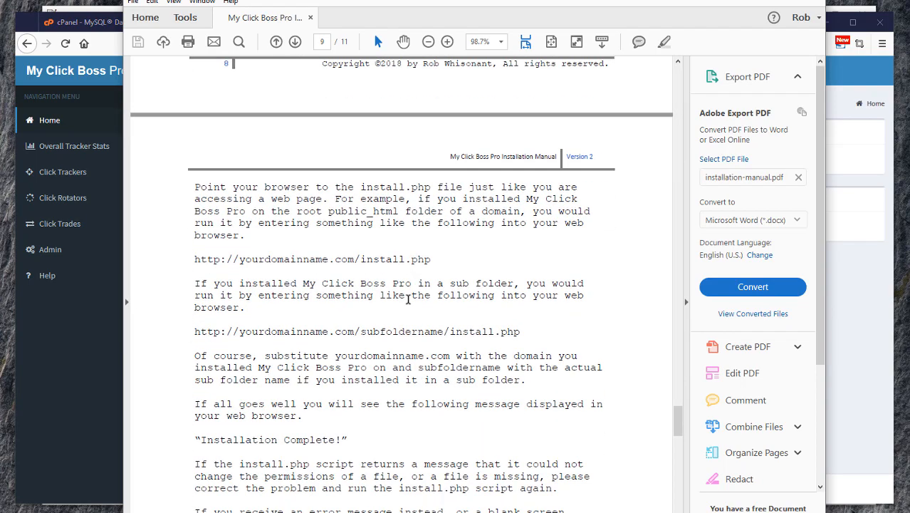
Scroll the installation manual on to page 10
scroll(408, 299, down, 1)
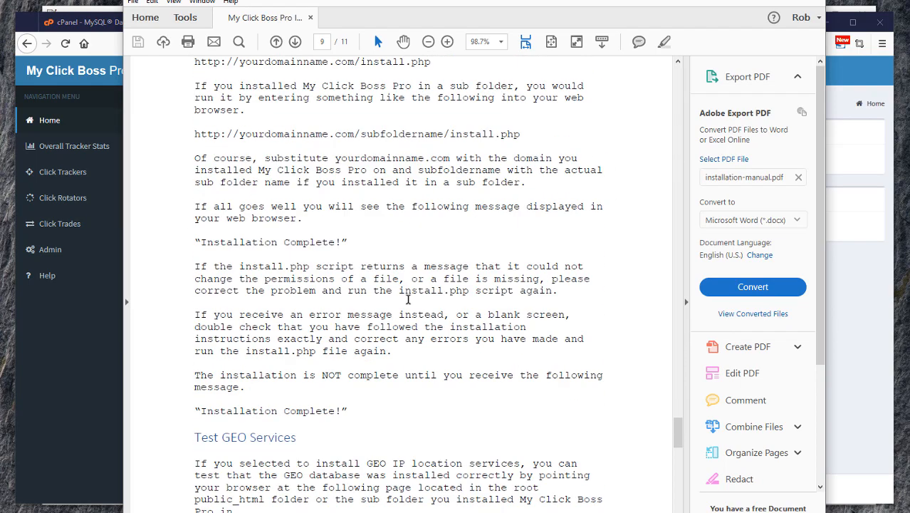
scroll(408, 299, down, 2)
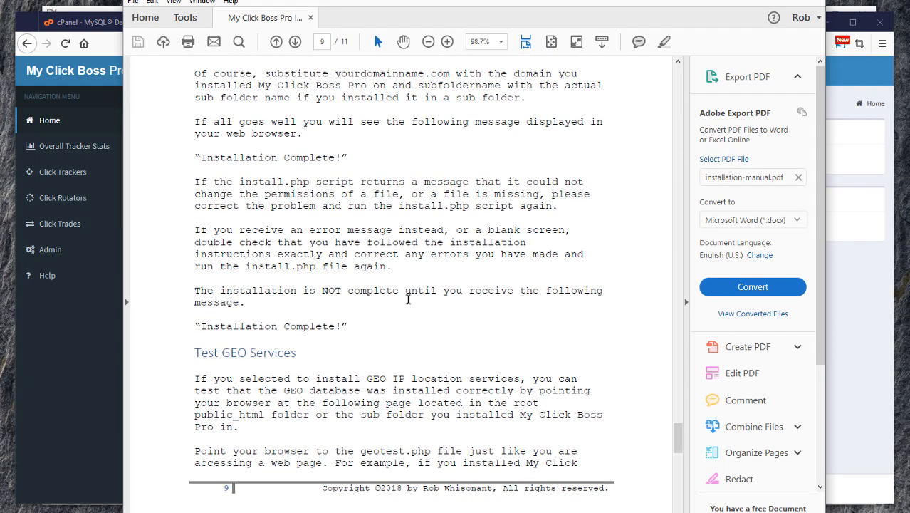
scroll(409, 299, down, 1)
scroll(408, 299, down, 8)
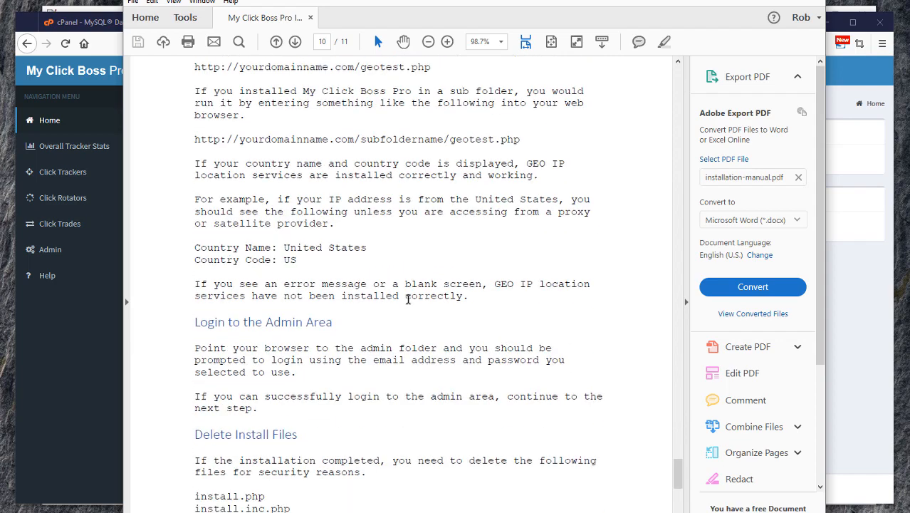
scroll(408, 299, down, 2)
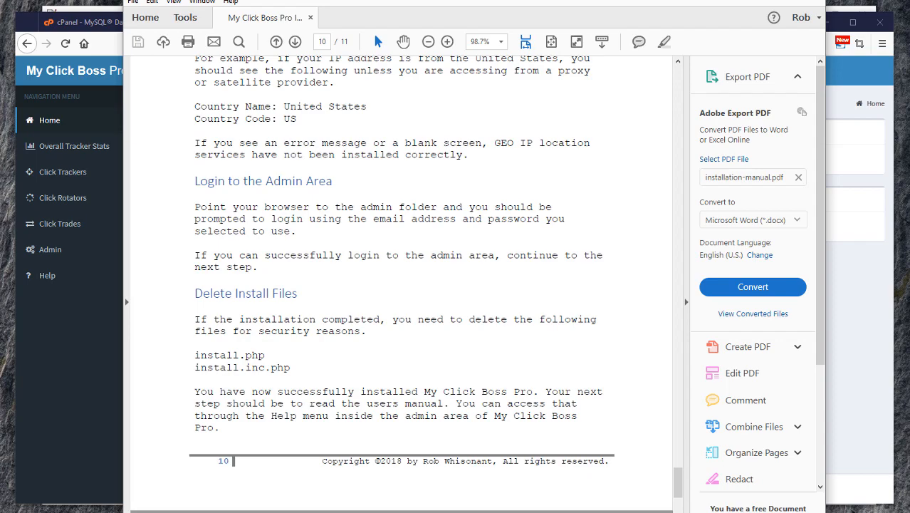
Delete install.inc.php and install.php from the server's /public_html, then return to the admin dashboard
click(625, 511)
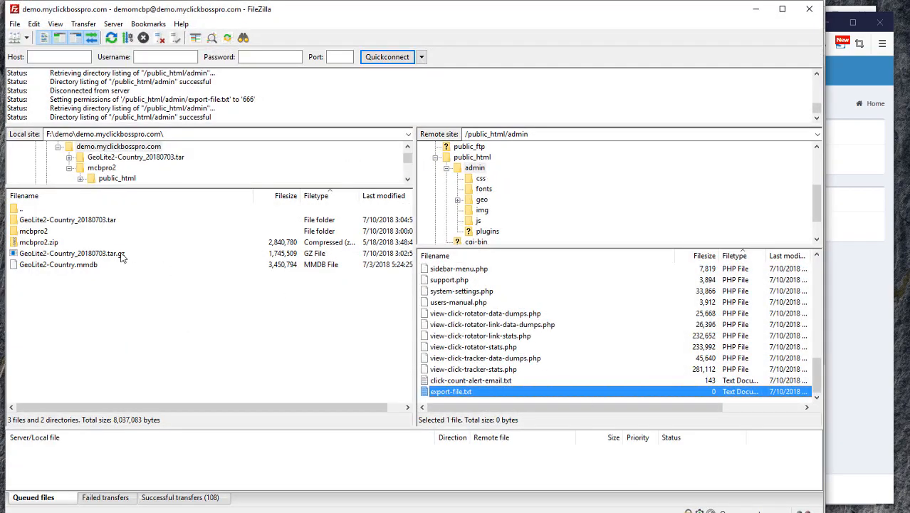
scroll(512, 349, up, 8)
scroll(518, 338, up, 5)
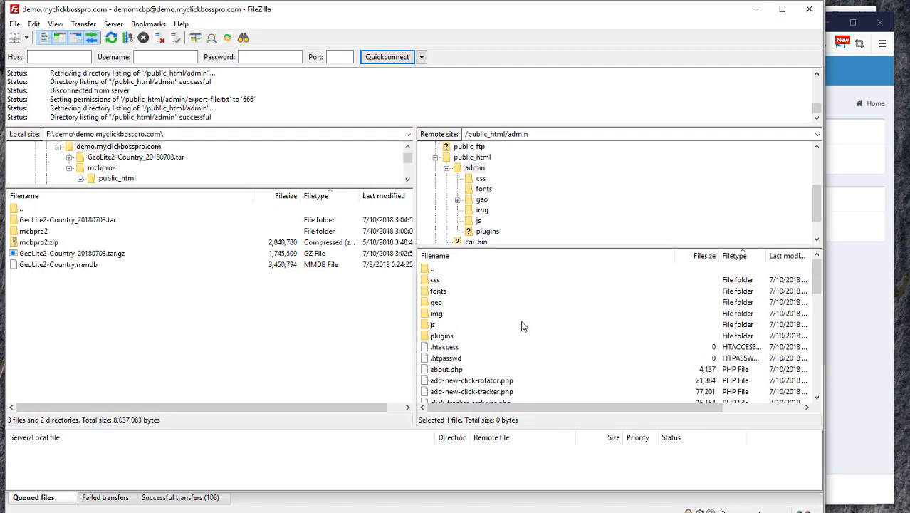
click(462, 158)
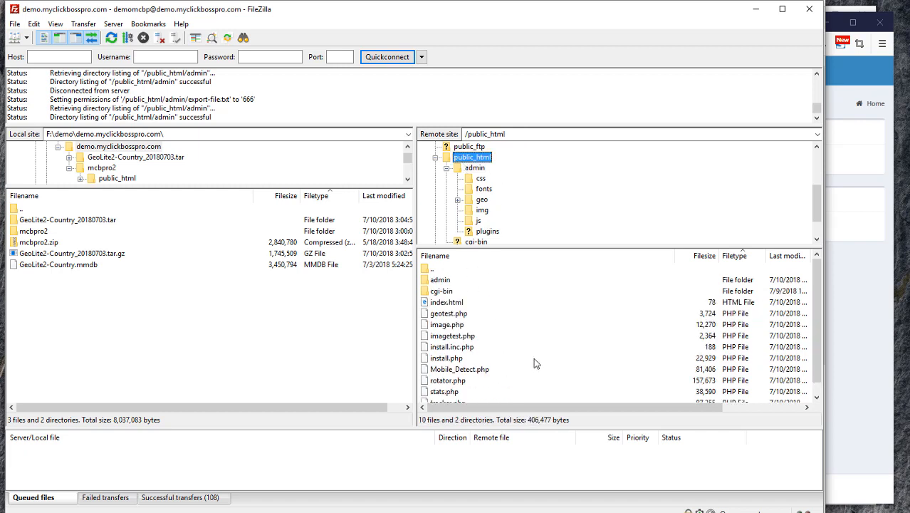
click(480, 347)
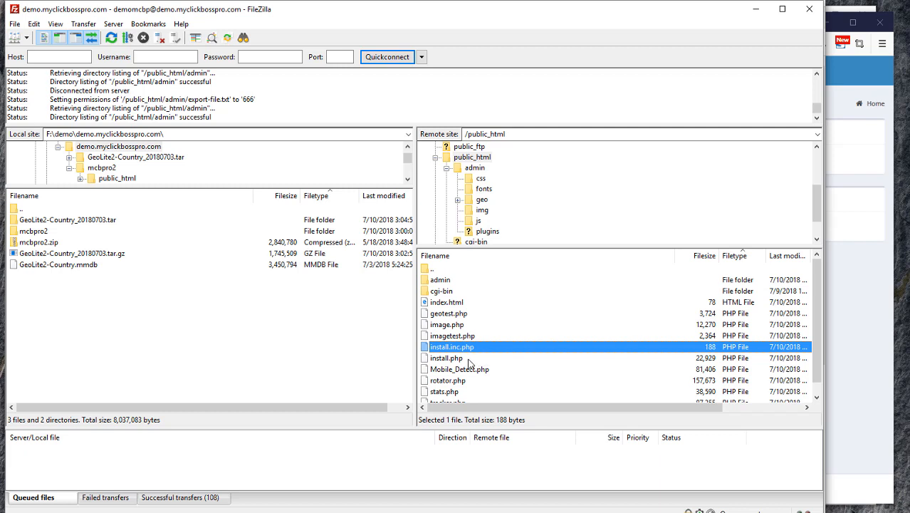
ctrl+click(469, 358)
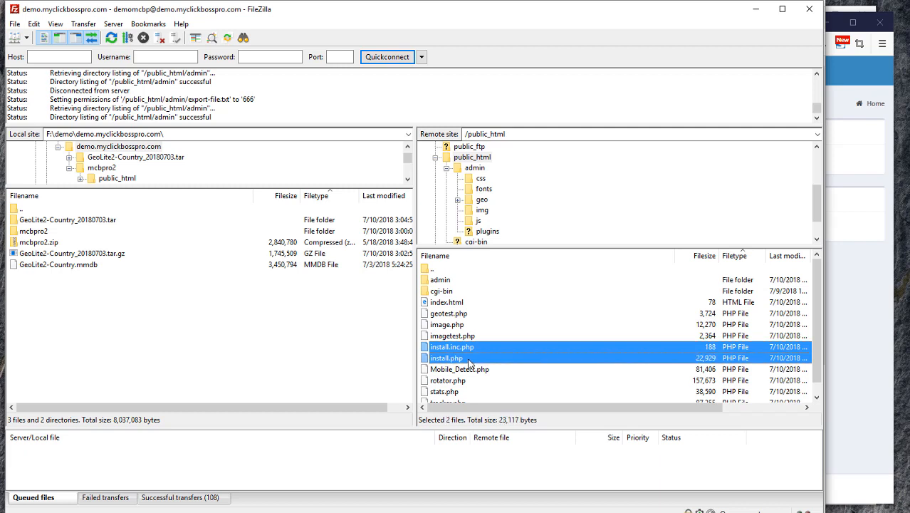
key(Delete)
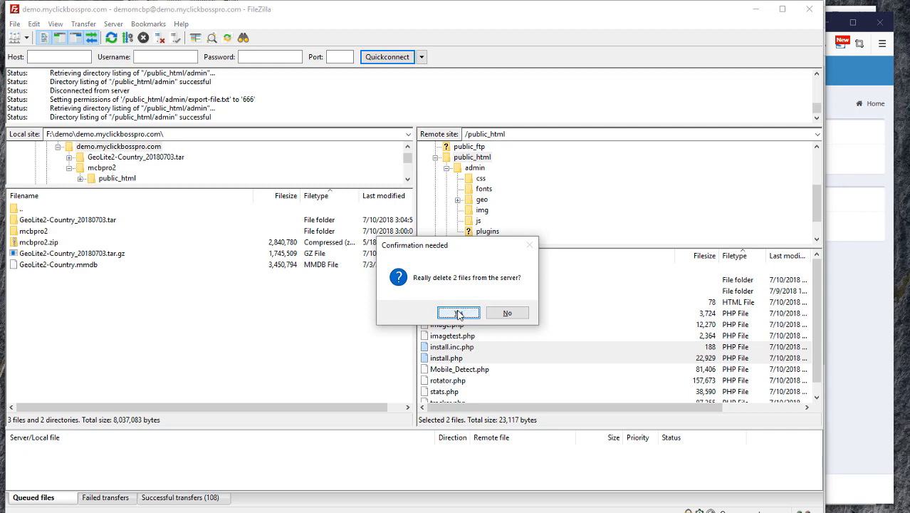
click(462, 310)
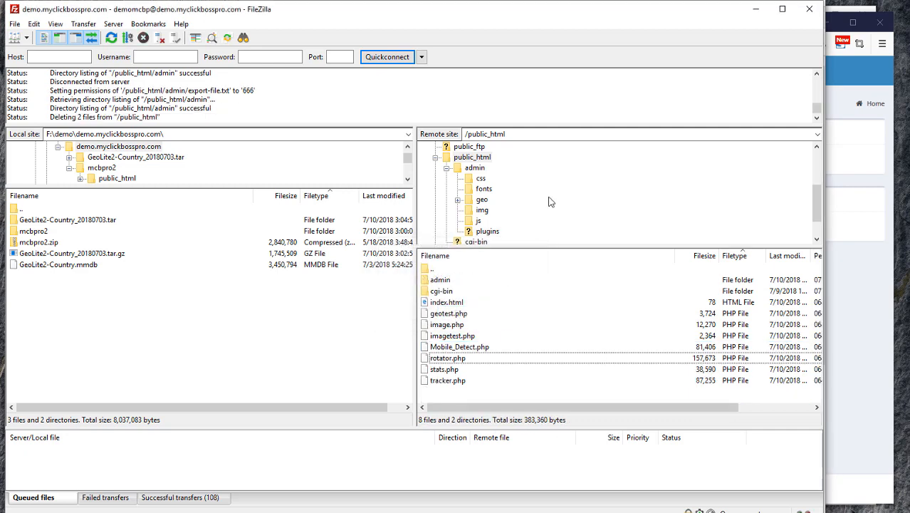
click(756, 9)
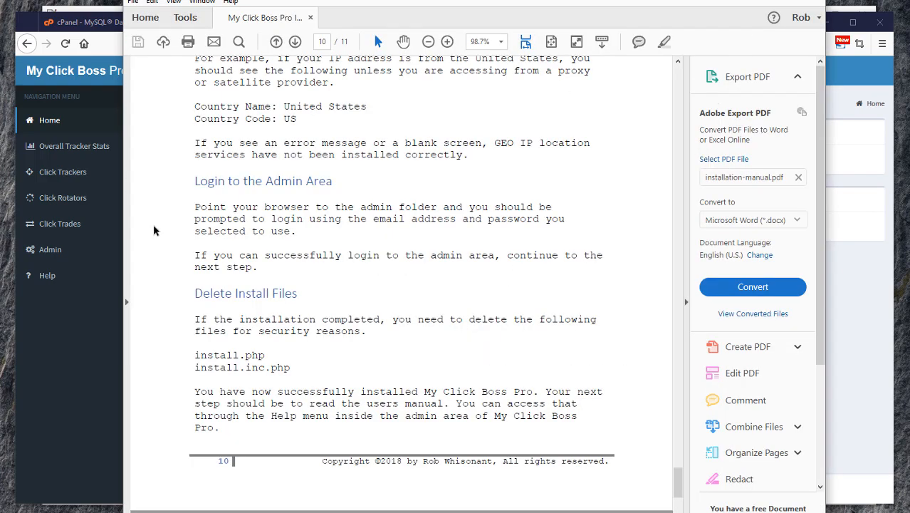
click(81, 303)
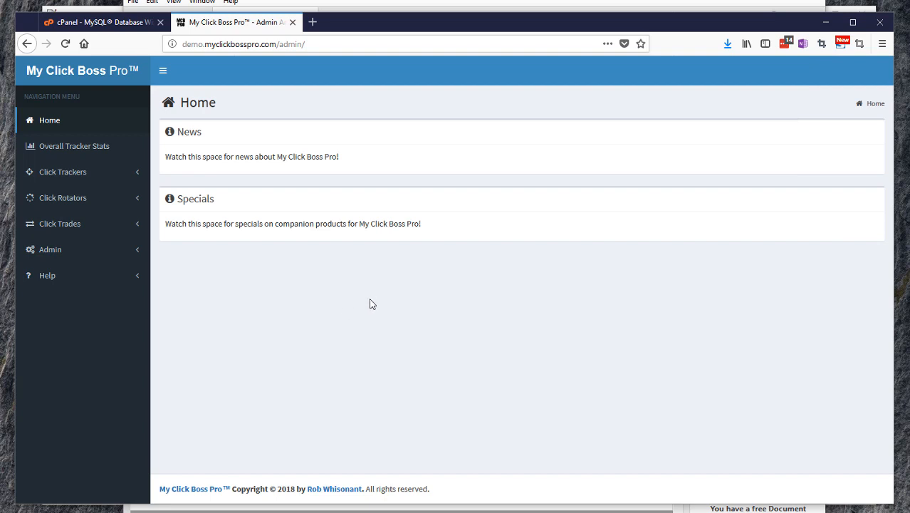